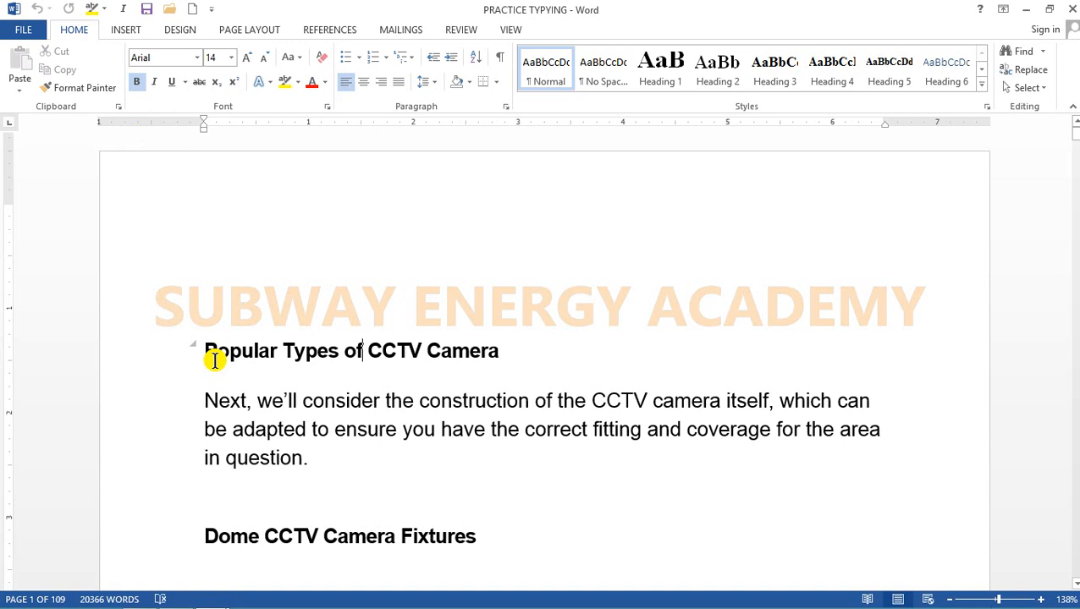
pyautogui.moveTo(156, 302); pyautogui.dragTo(164, 395)
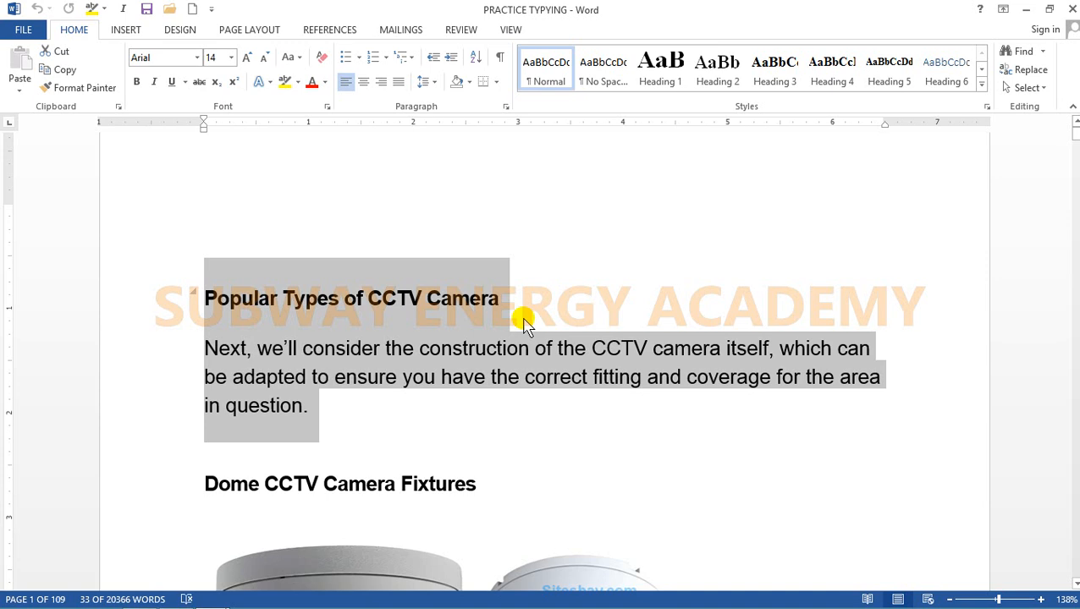
pyautogui.click(278, 348)
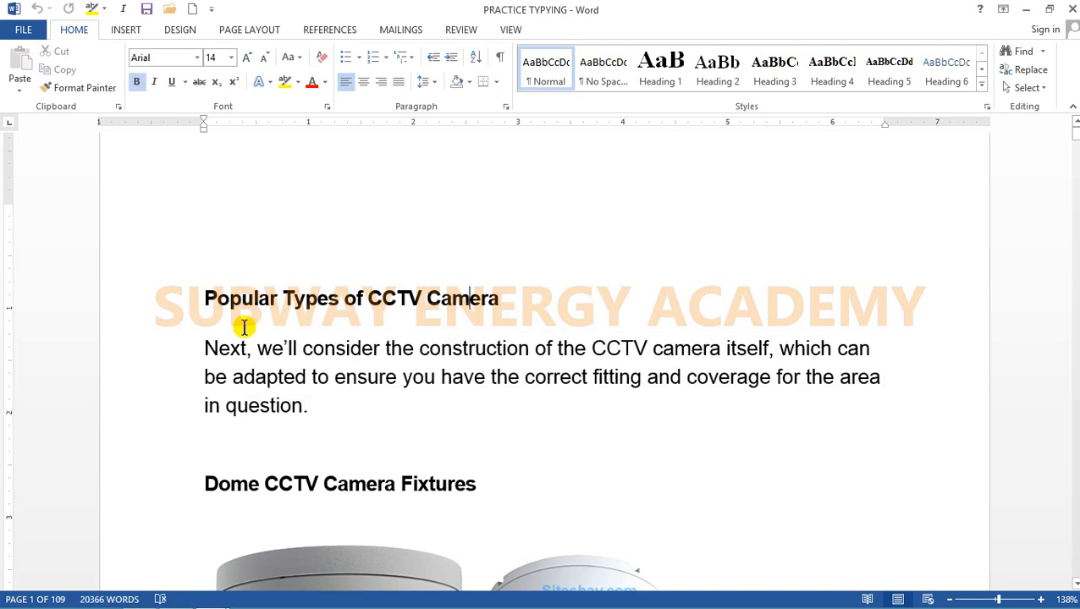
pyautogui.click(170, 298)
pyautogui.moveTo(169, 324); pyautogui.dragTo(176, 412)
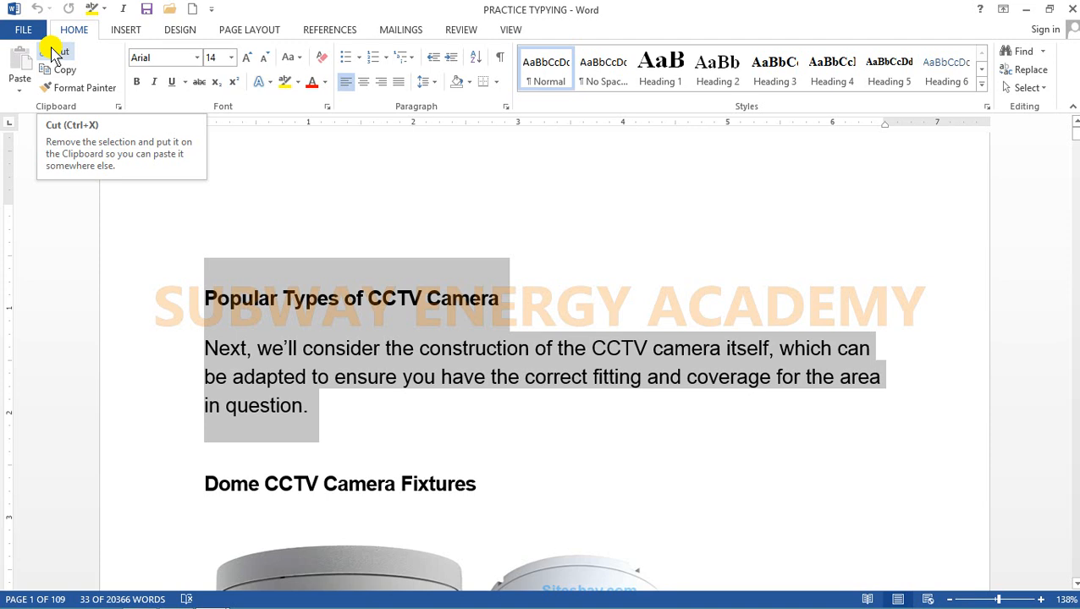
pyautogui.click(452, 315)
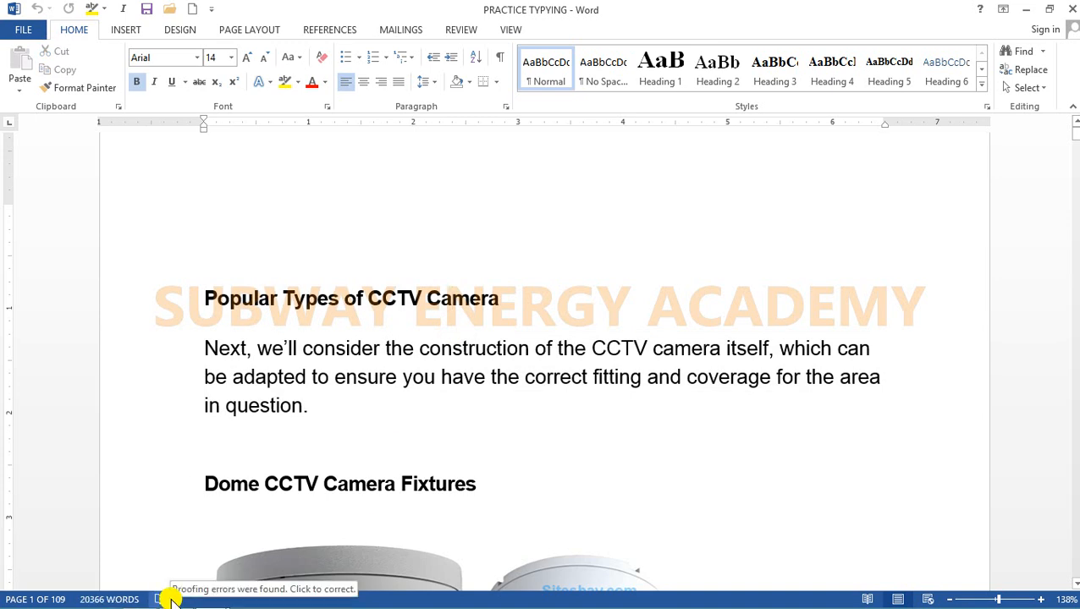
# - Add the line "Ctrl + X = Cut" below the Paste shortcut in the TRAINING document
pyautogui.moveTo(211, 598)
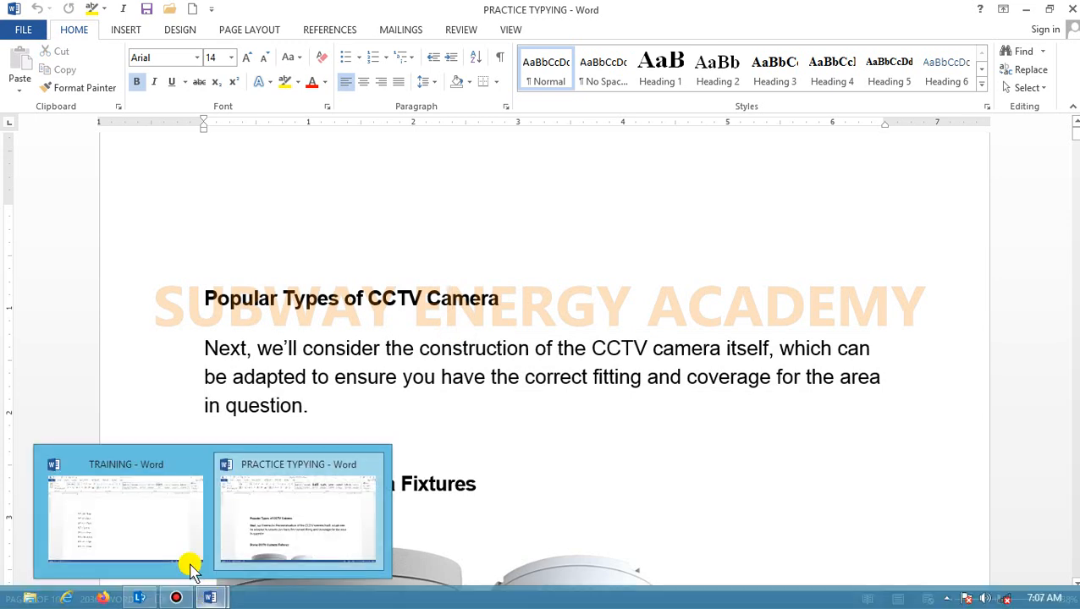
pyautogui.click(164, 542)
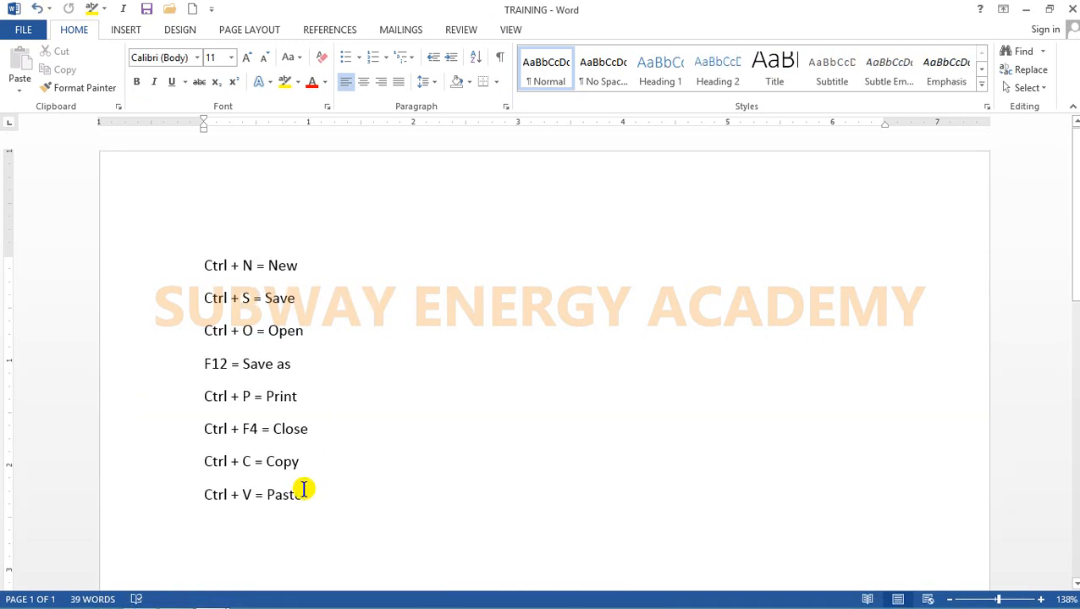
pyautogui.press('Return')
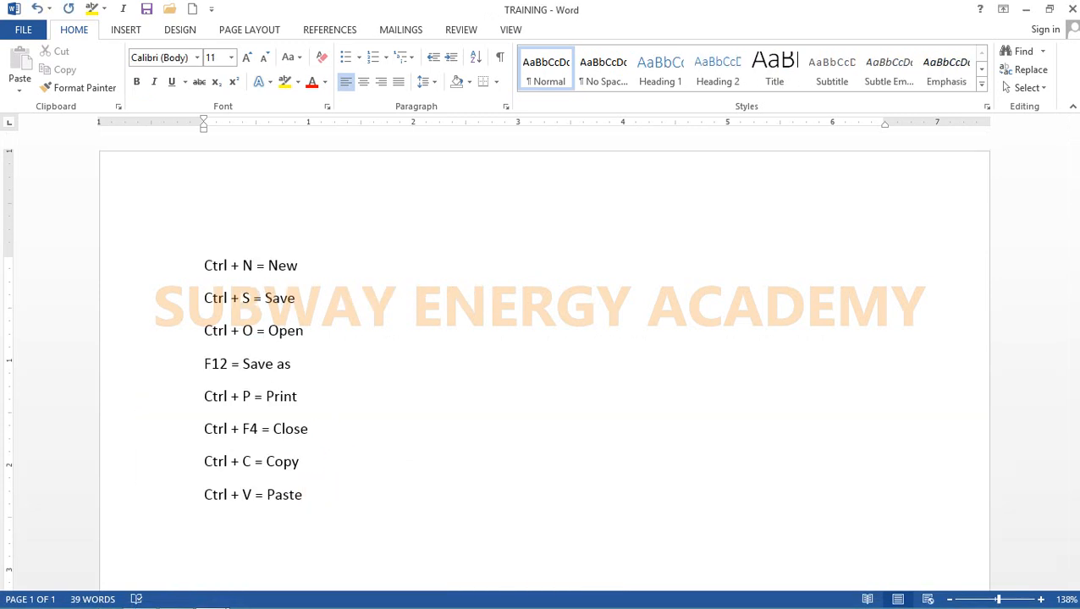
pyautogui.write('Ctrl + X = cut')
pyautogui.press('Left')
pyautogui.press('Left')
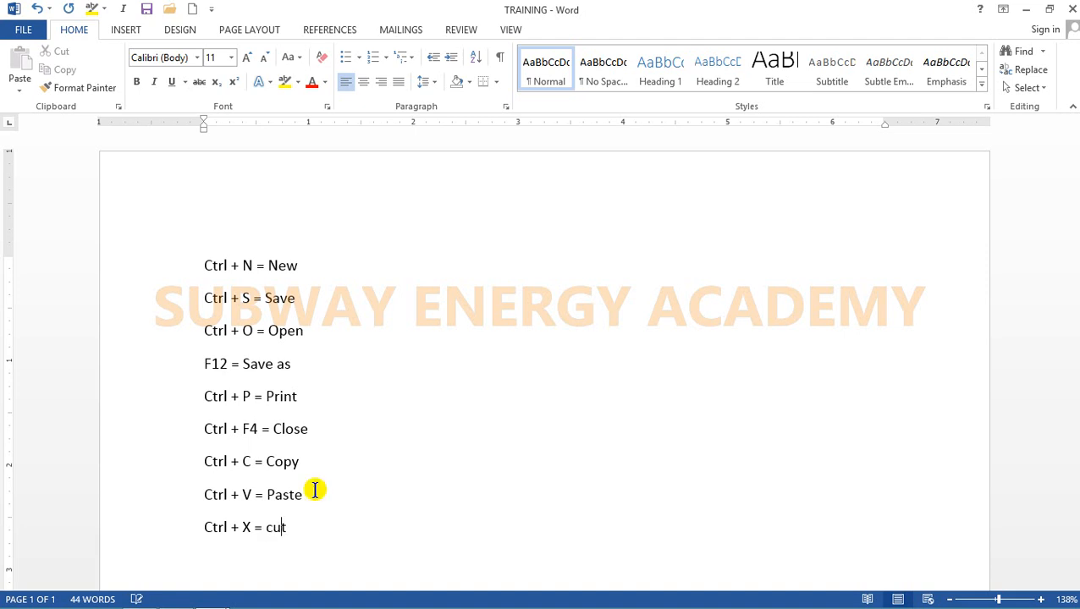
pyautogui.press('BackSpace')
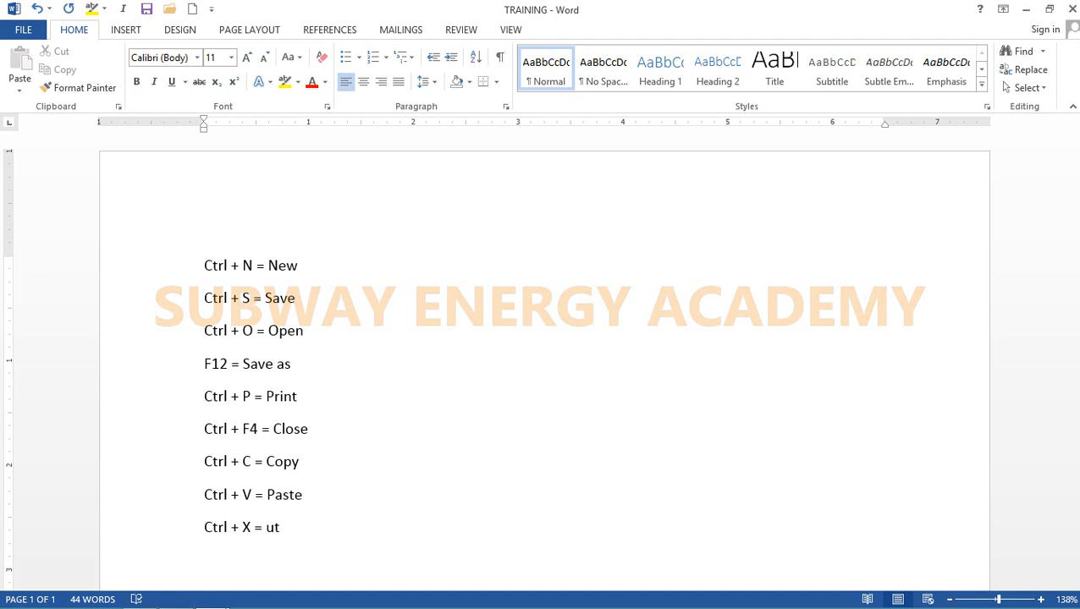
pyautogui.write('C')
# - Cut the "Popular Types of CCTV Camera" heading and its paragraph from the start of the PRACTICE TYPYING document
pyautogui.moveTo(218, 598)
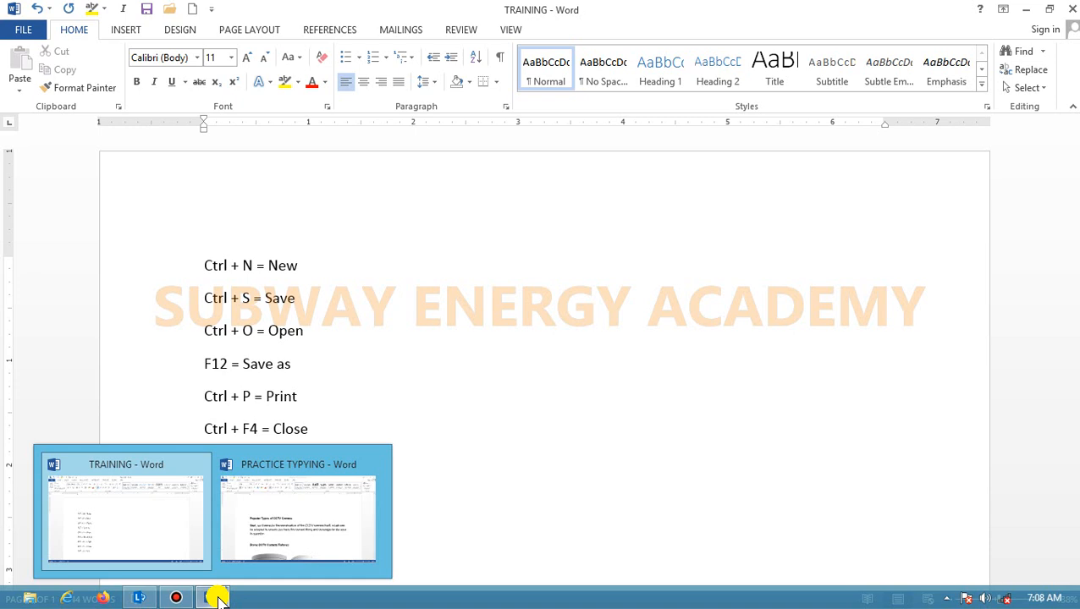
pyautogui.click(310, 508)
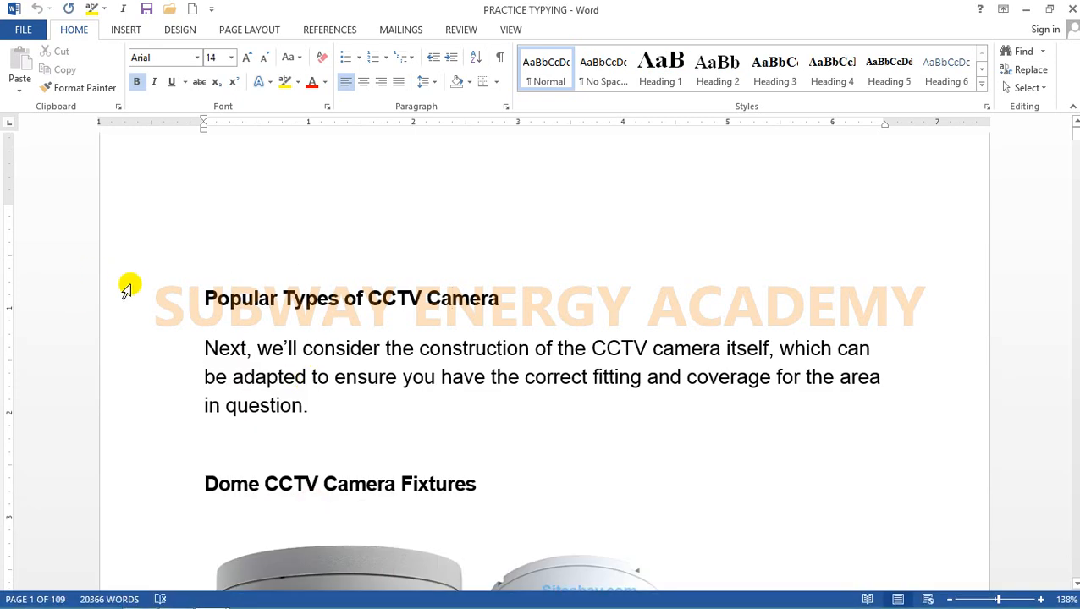
pyautogui.moveTo(130, 304); pyautogui.dragTo(156, 420)
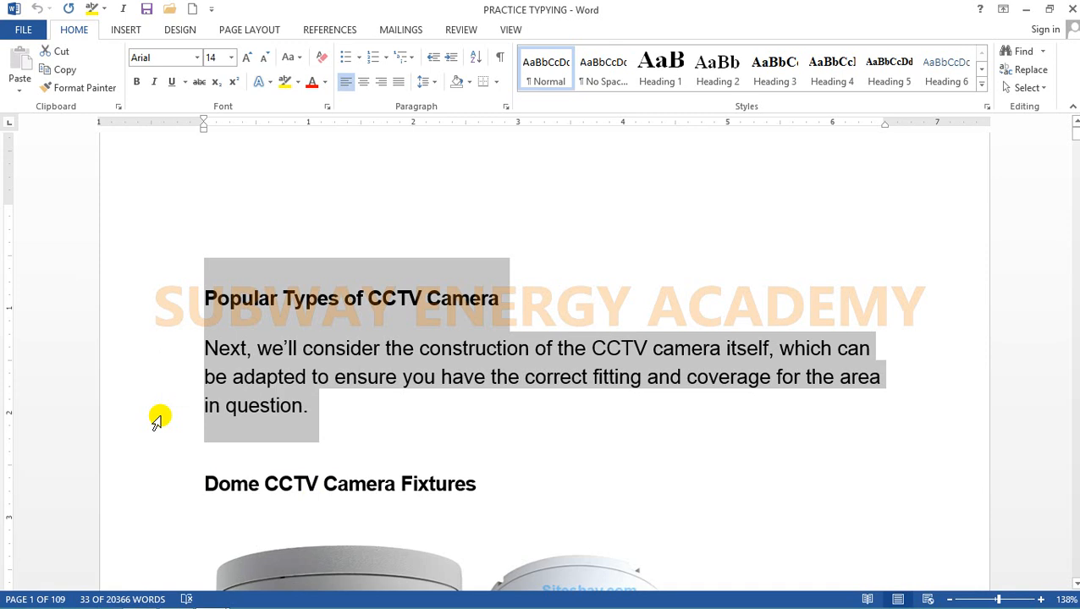
pyautogui.hotkey('ctrl', 'x')
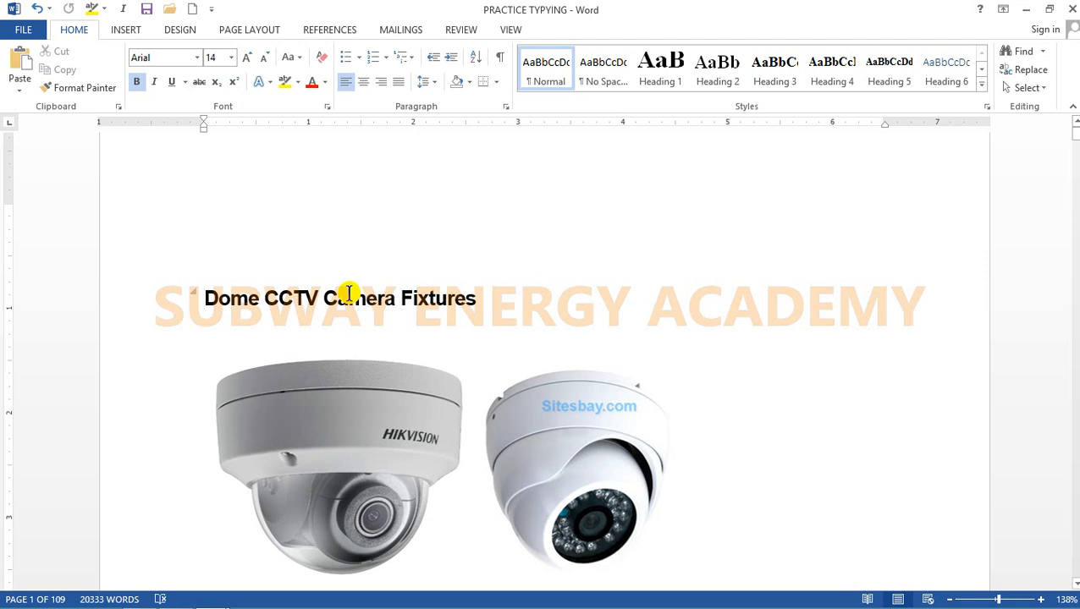
# - Examine the cut text among the collected clipboard items and close the clipboard list
pyautogui.click(117, 107)
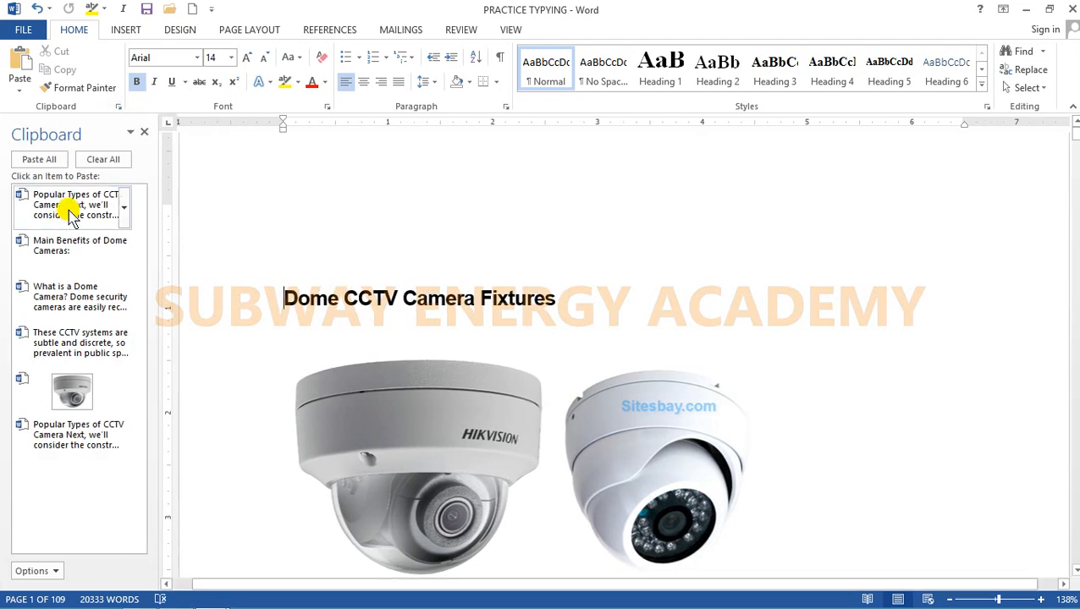
pyautogui.click(311, 239)
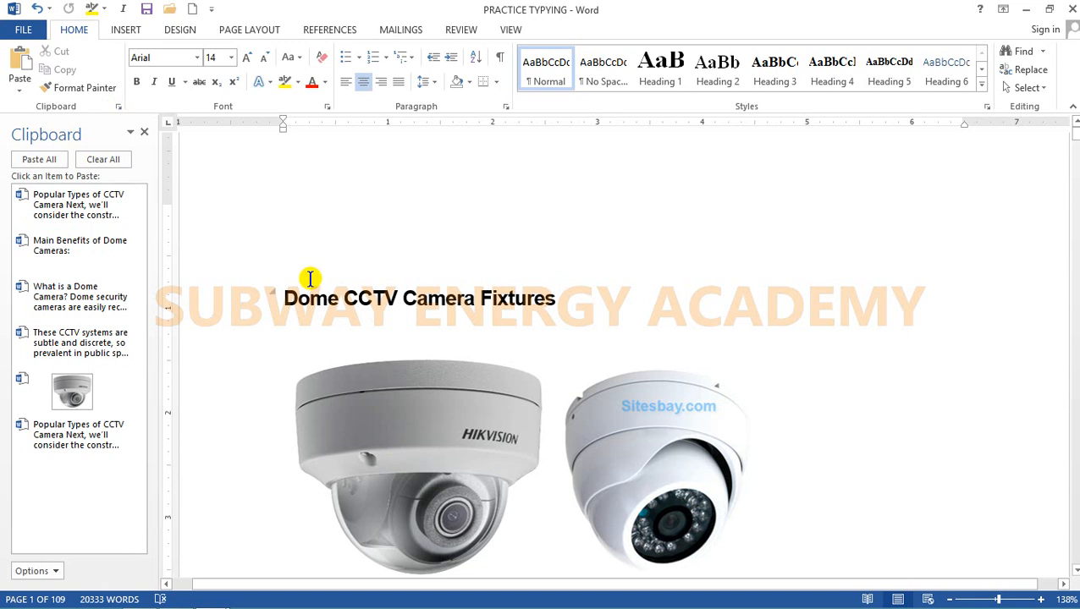
pyautogui.click(141, 137)
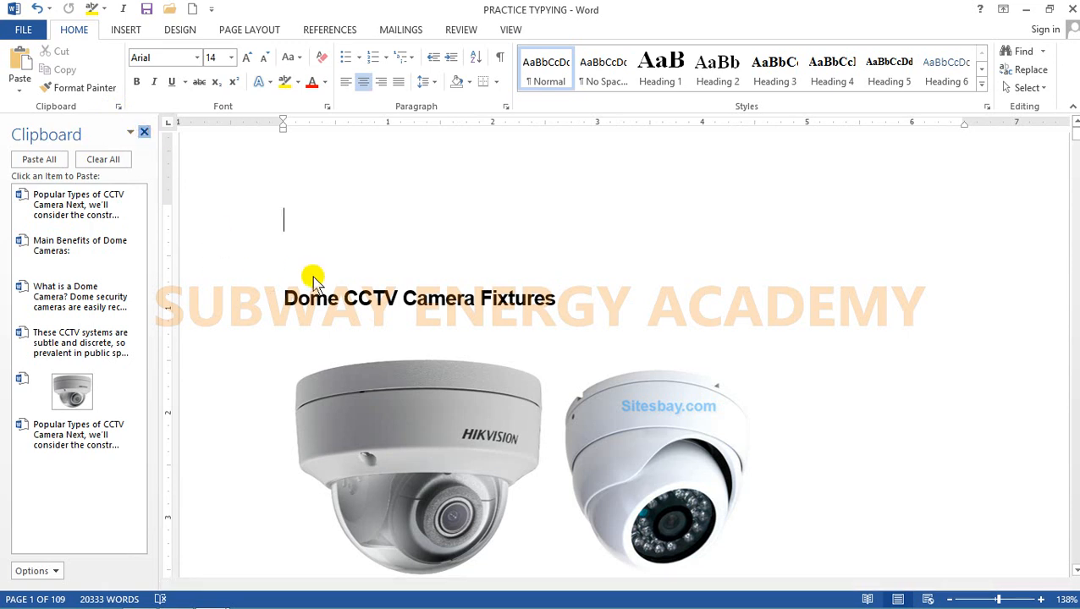
# - Delete the small empty shape between the Night Vision bullet and the "Types of Dome Cameras:" line
pyautogui.scroll(-20, 369, 300)
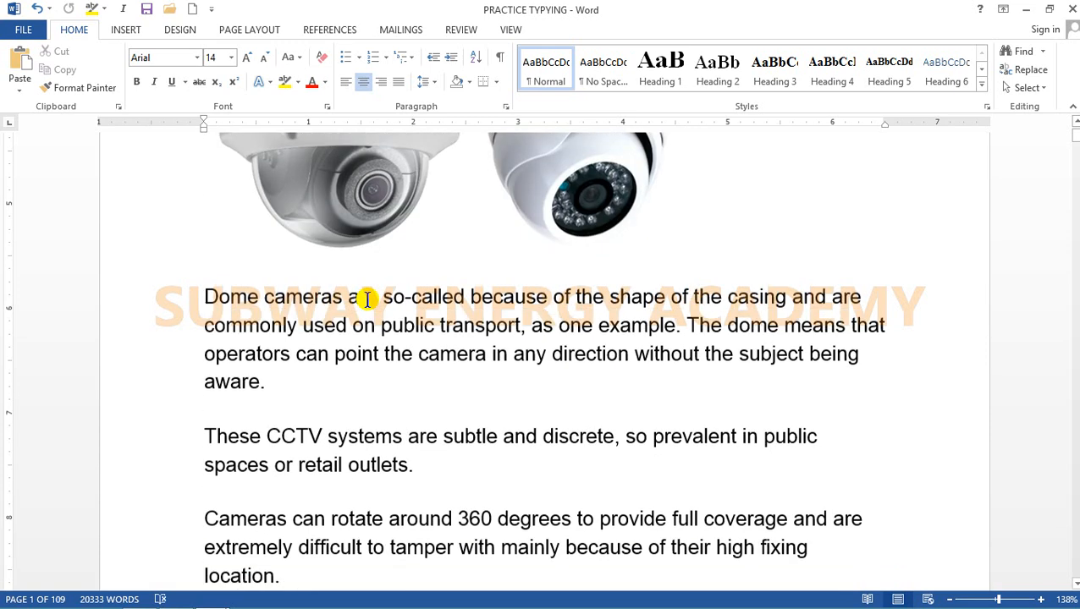
pyautogui.scroll(-20, 368, 300)
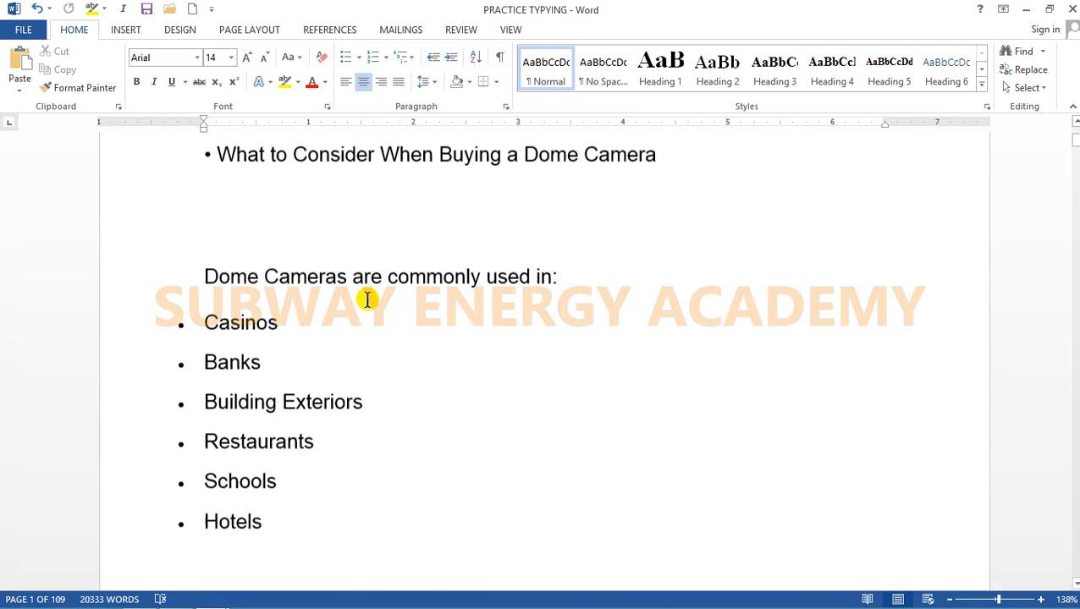
pyautogui.scroll(-20, 368, 301)
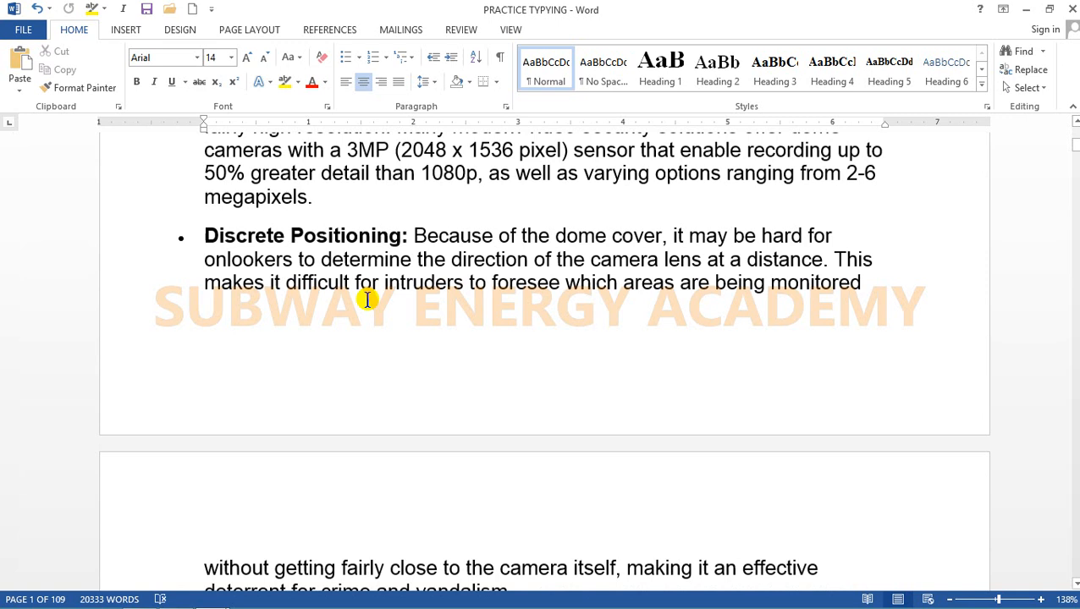
pyautogui.scroll(-5, 255, 344)
pyautogui.click(218, 370)
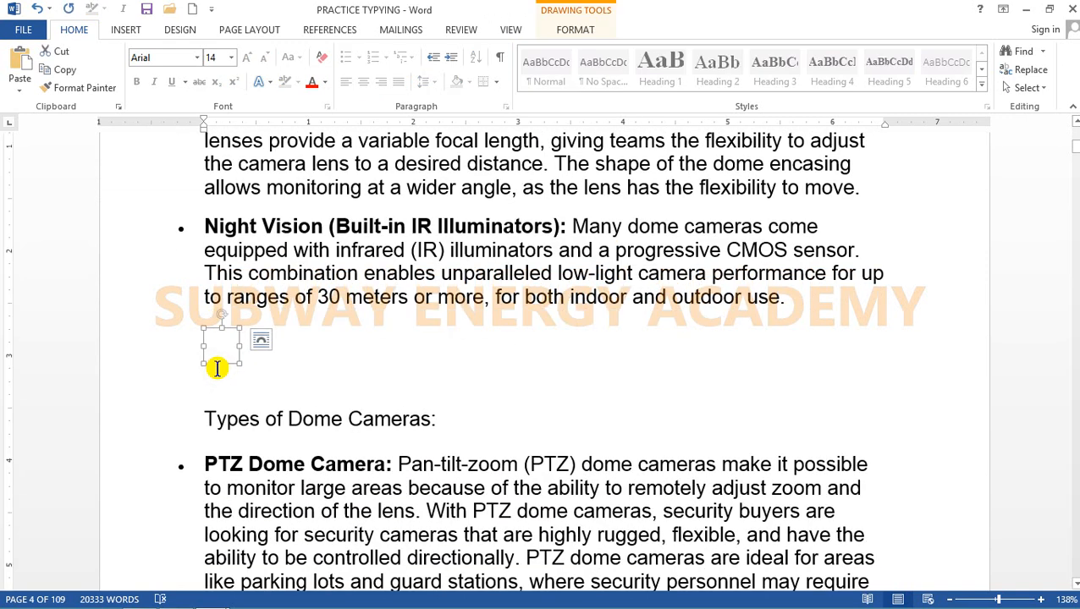
pyautogui.press('Delete')
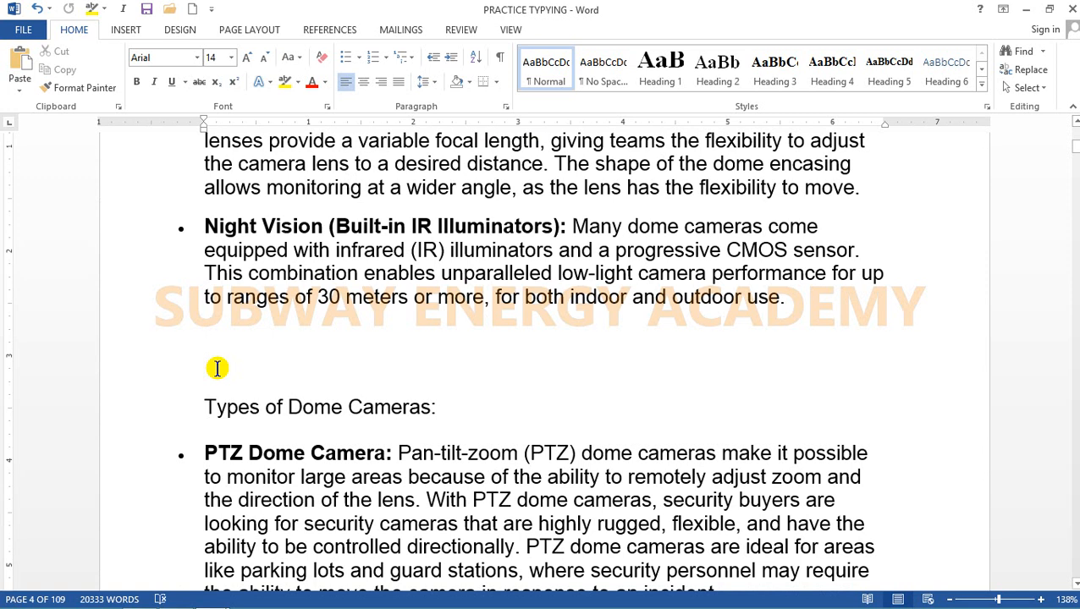
# - Paste the cut heading and paragraph eight times in a row below the Night Vision bullet
pyautogui.hotkey('ctrl', 'v')
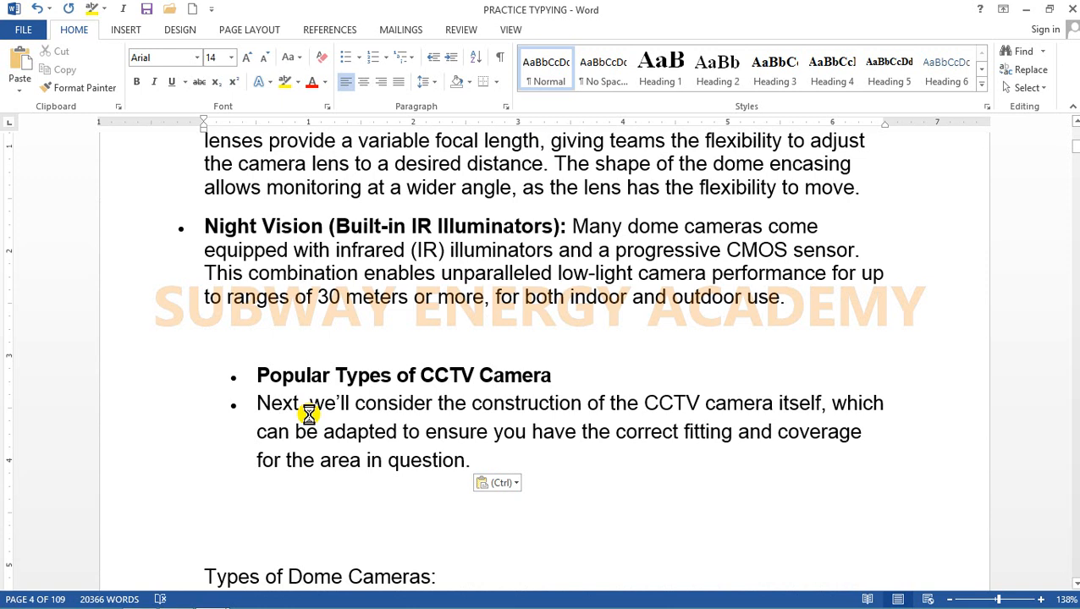
pyautogui.hotkey('ctrl', 'v')
pyautogui.hotkey('ctrl', 'v')
pyautogui.hotkey('ctrl', 'v')
pyautogui.hotkey('ctrl', 'v')
pyautogui.hotkey('ctrl', 'v')
pyautogui.hotkey('ctrl', 'v')
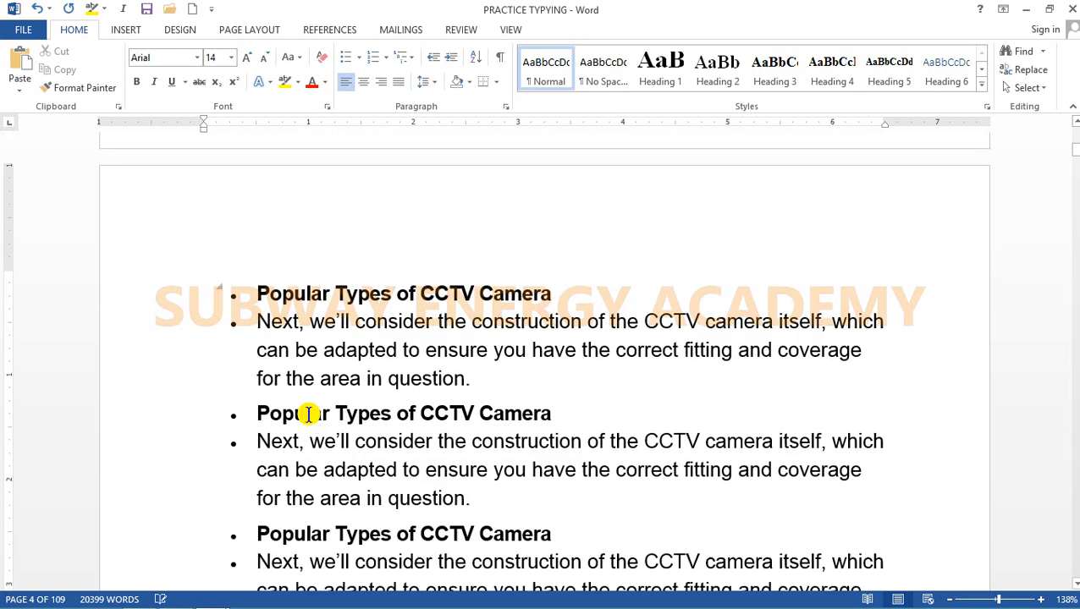
pyautogui.hotkey('ctrl', 'v')
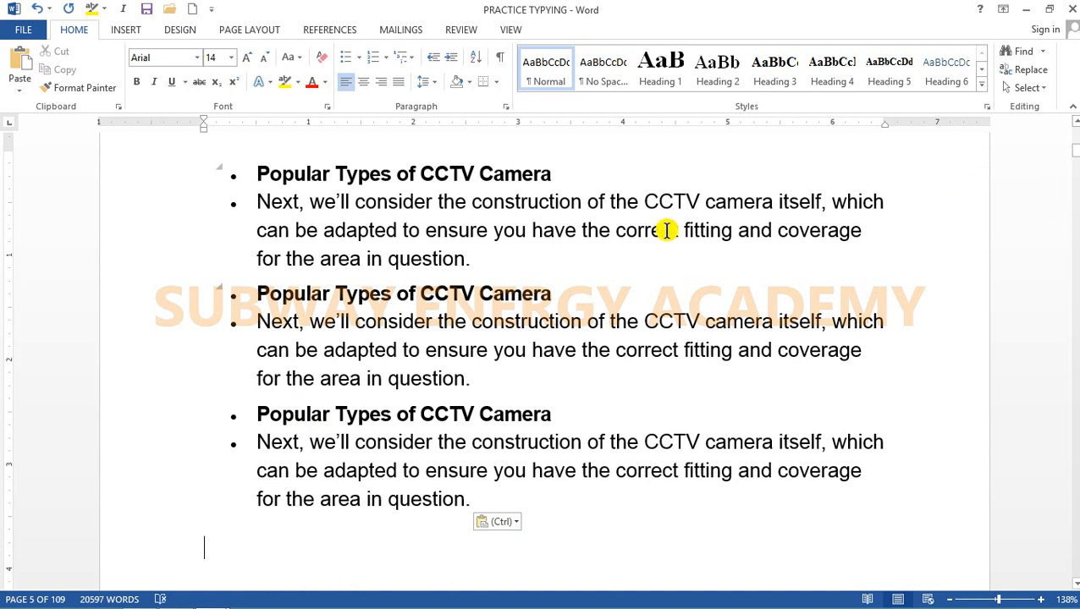
pyautogui.write('Popular Types of CCTV Camera Next, we’ll consider the construction of the CCTV camera itself, which can be adapted to ensure you have the correct fitting and coverage for the area in question.')
pyautogui.write('Popular Types of CCTV Camera Next, we’ll consider the construction of the CCTV camera itself, which can be adapted to ensure you have the correct fitting and coverage for the area in question.')
# - Paste the cut heading and paragraph four times at the document's start, above the "Dome CCTV Camera Fixtures" heading
pyautogui.scroll(15, 581, 331)
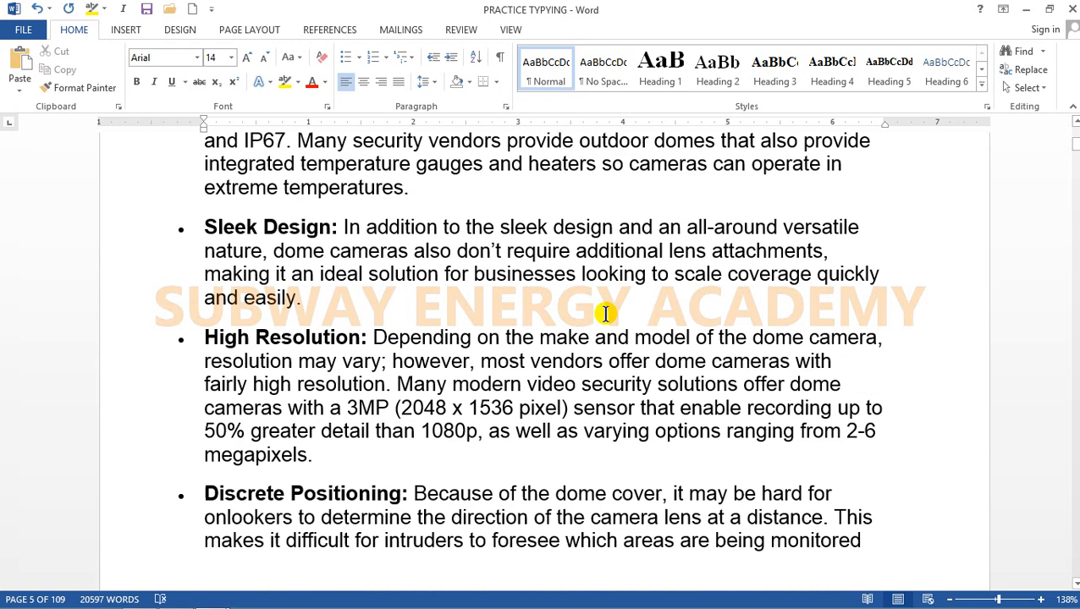
pyautogui.scroll(1, 606, 314)
pyautogui.click(1073, 148)
pyautogui.moveTo(1075, 148); pyautogui.dragTo(1074, 129)
pyautogui.click(193, 298)
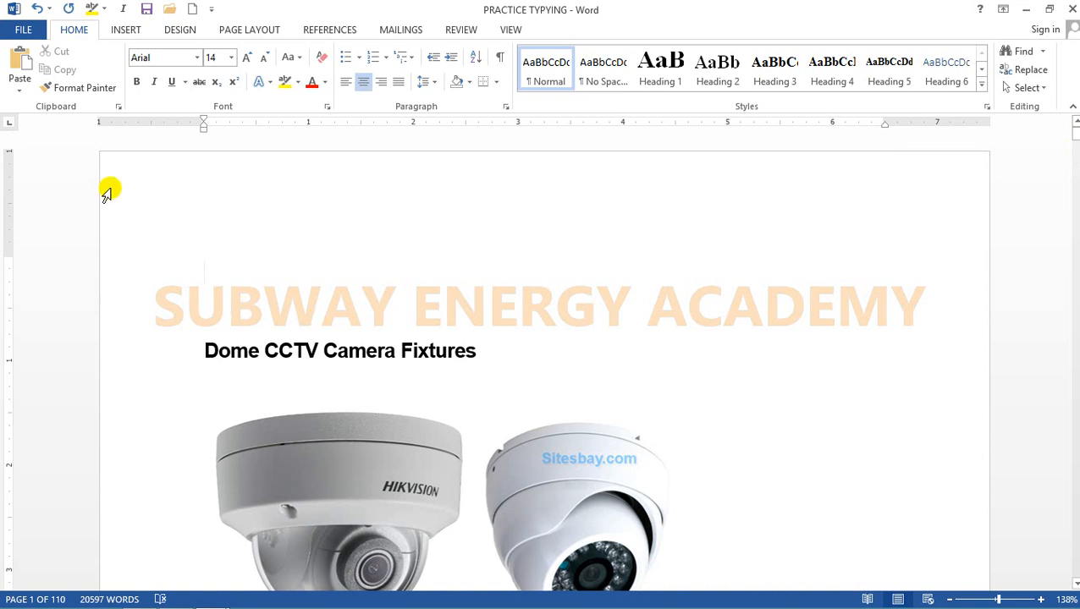
pyautogui.click(47, 87)
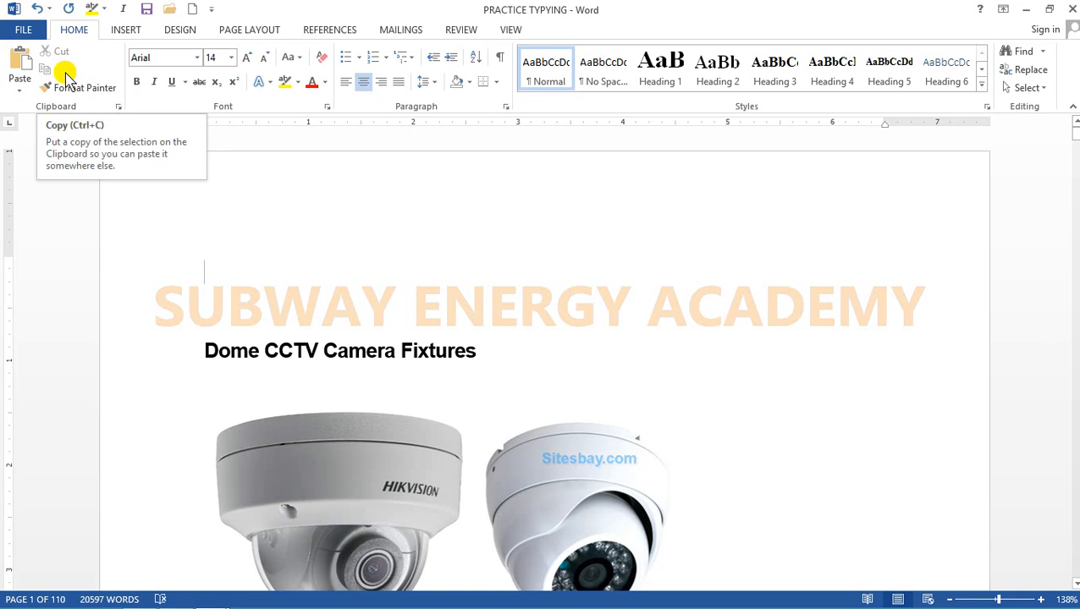
pyautogui.click(16, 60)
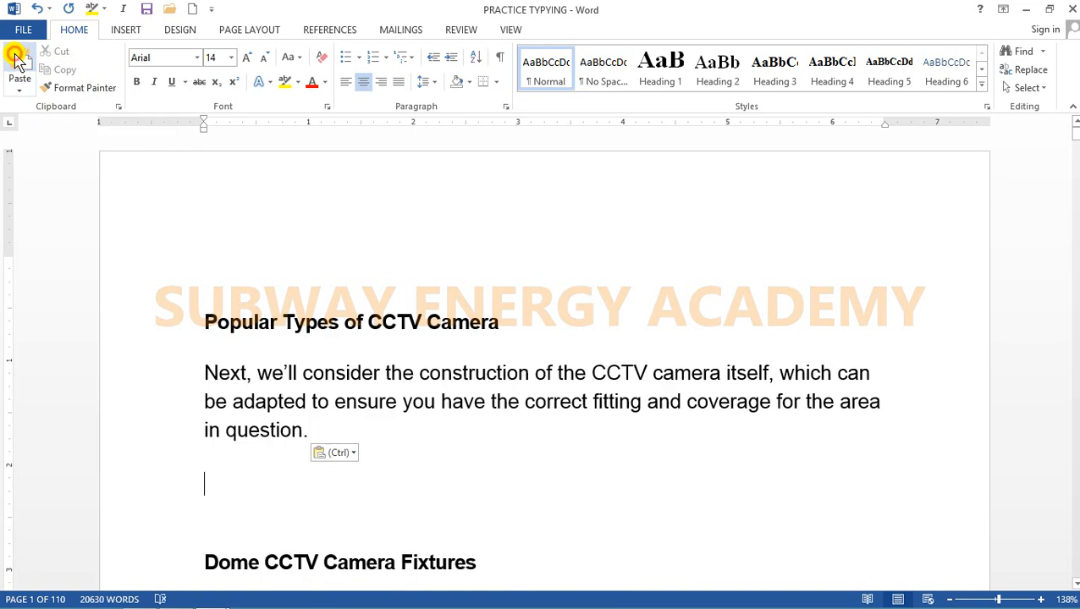
pyautogui.click(16, 59)
pyautogui.click(16, 59)
pyautogui.click(16, 59)
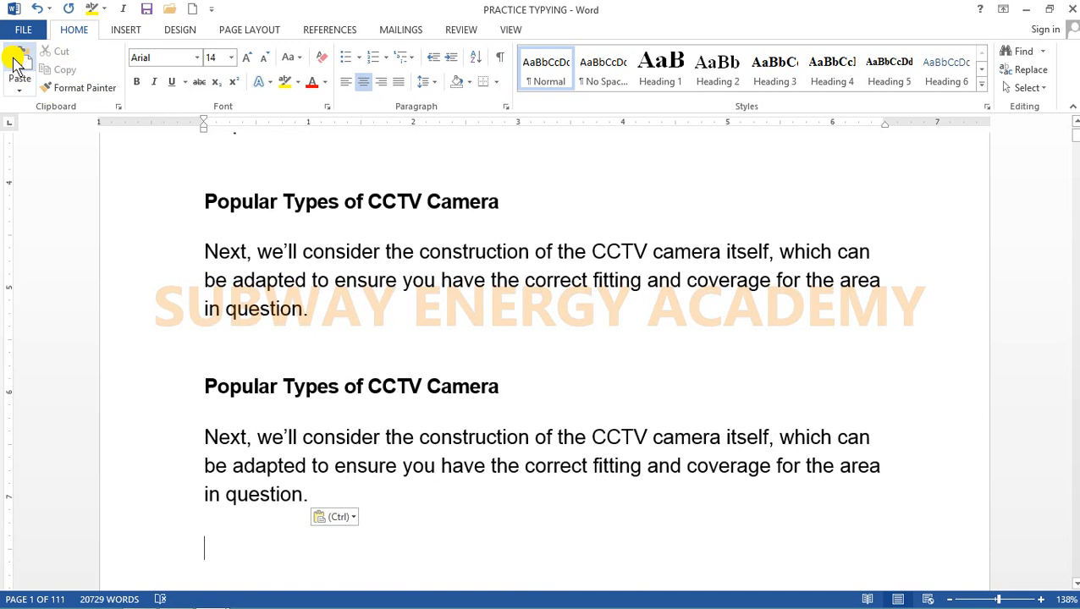
pyautogui.click(20, 91)
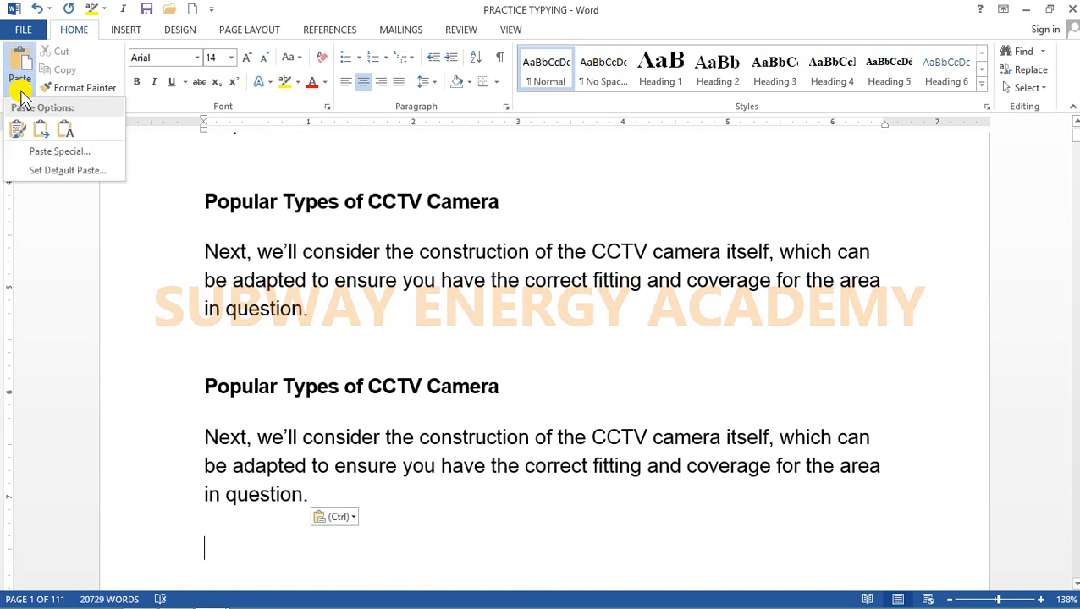
pyautogui.press('Escape')
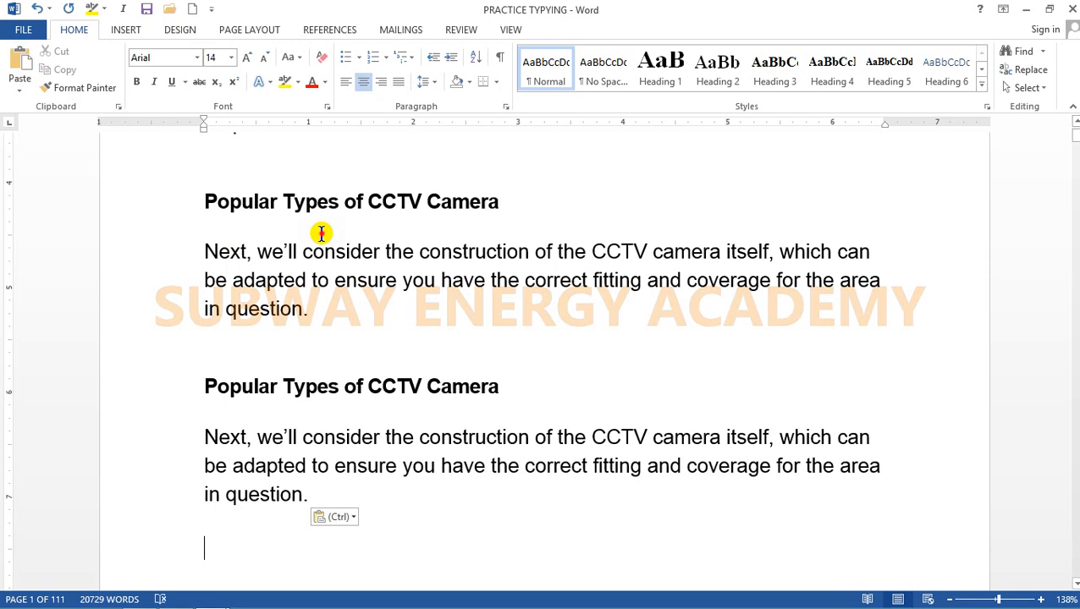
# - Review the shortcut list in the TRAINING document and return to the PRACTICE TYPYING document
pyautogui.moveTo(193, 606)
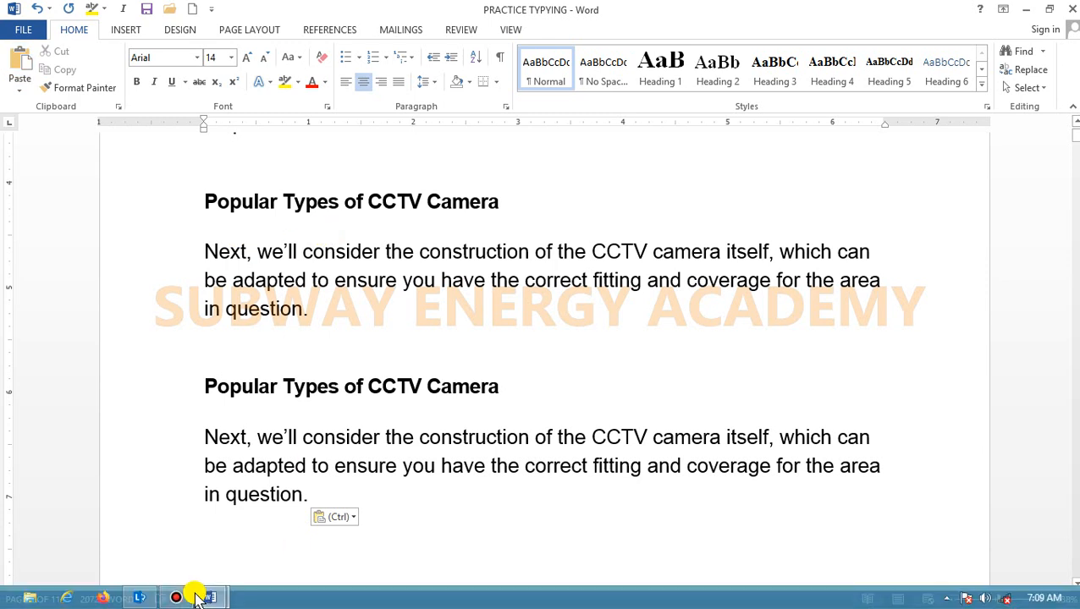
pyautogui.click(145, 525)
pyautogui.scroll(-1, 288, 521)
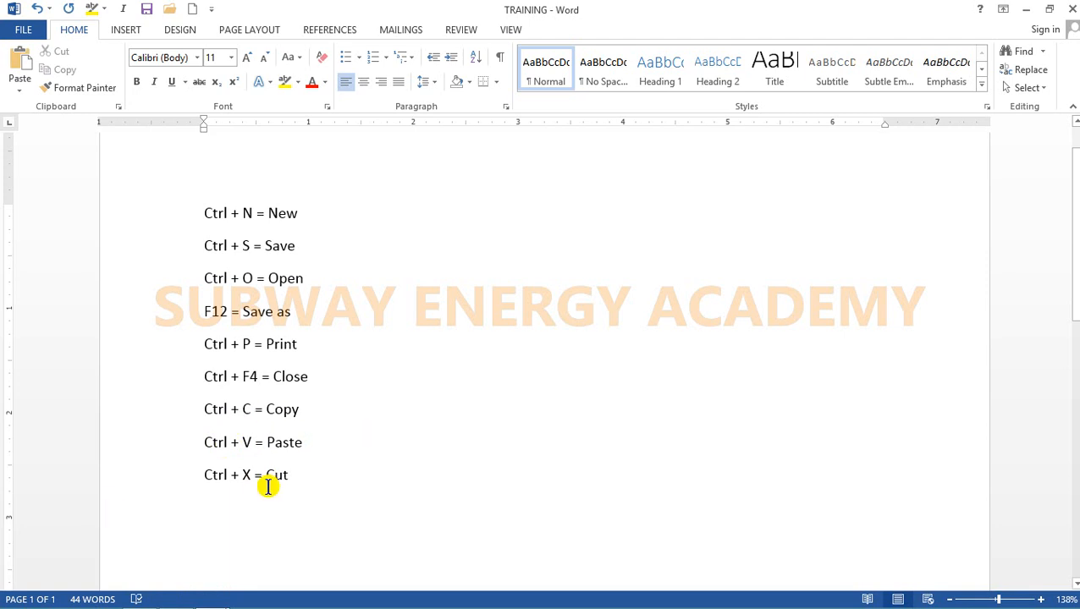
pyautogui.moveTo(214, 596)
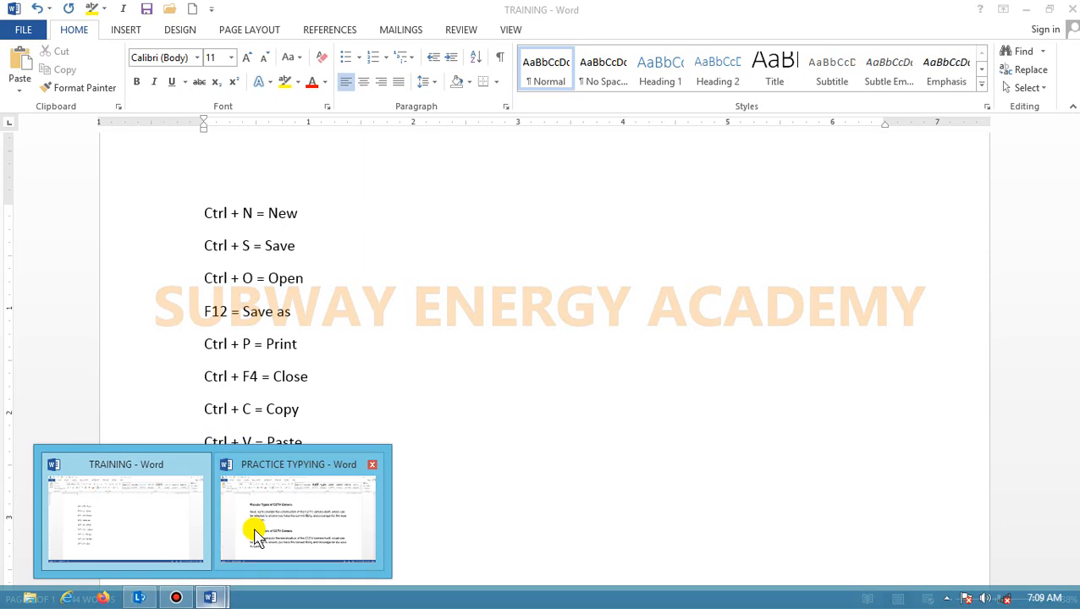
pyautogui.click(294, 529)
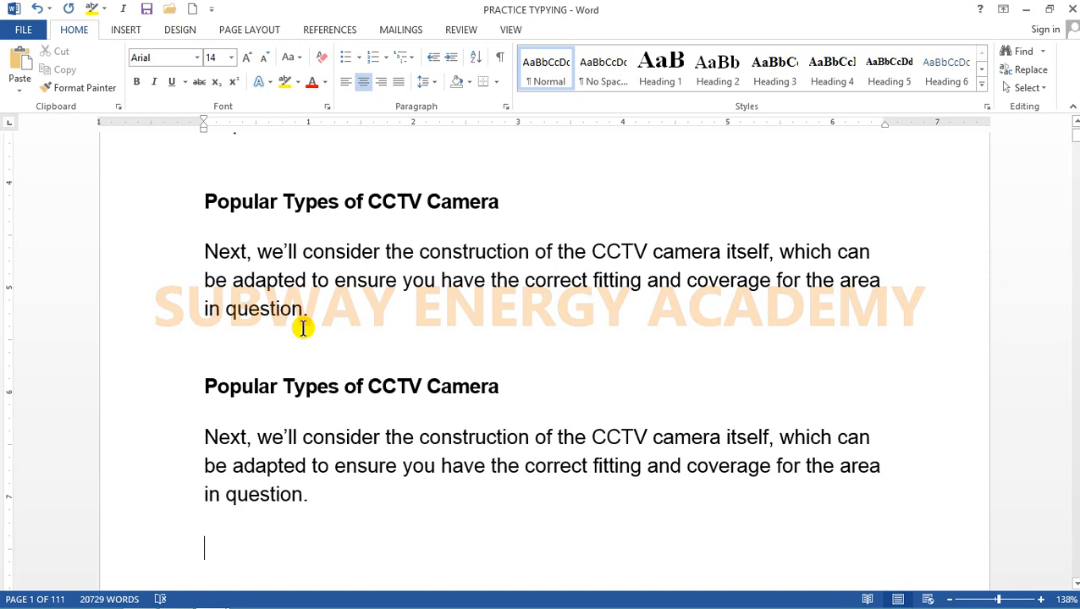
# - Search the installed apps for "keyboard" and open the On-Screen Keyboard over the PRACTICE TYPYING document
pyautogui.click(275, 325)
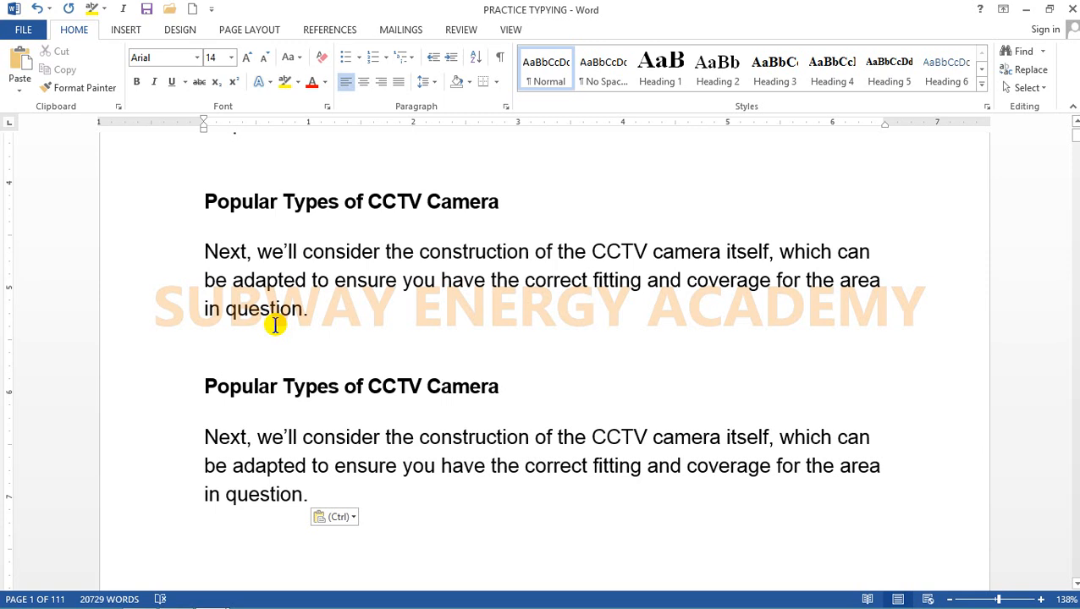
pyautogui.moveTo(1074, 5)
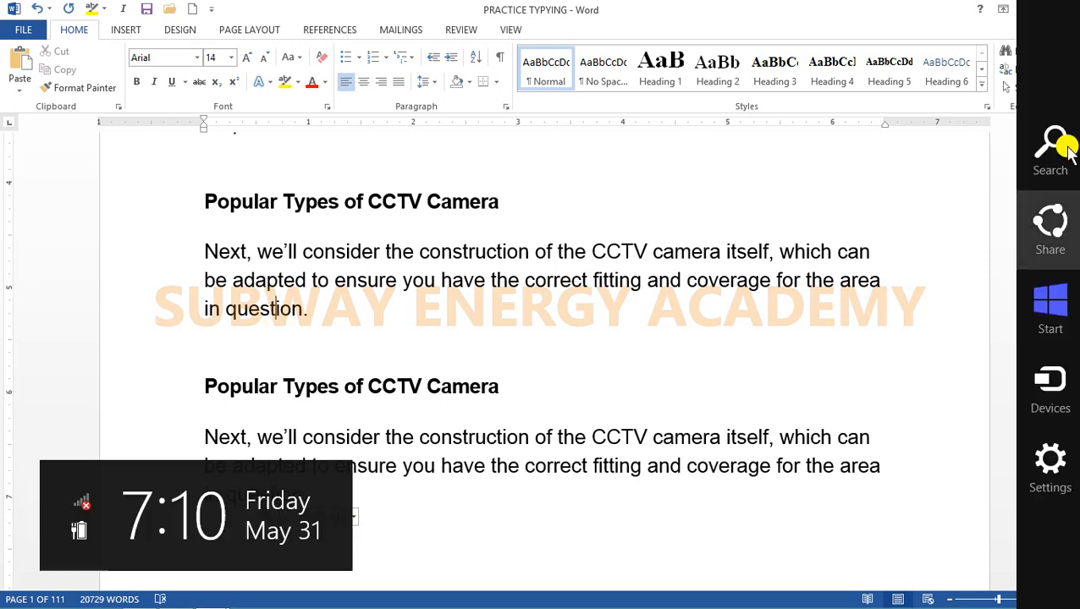
pyautogui.click(1056, 146)
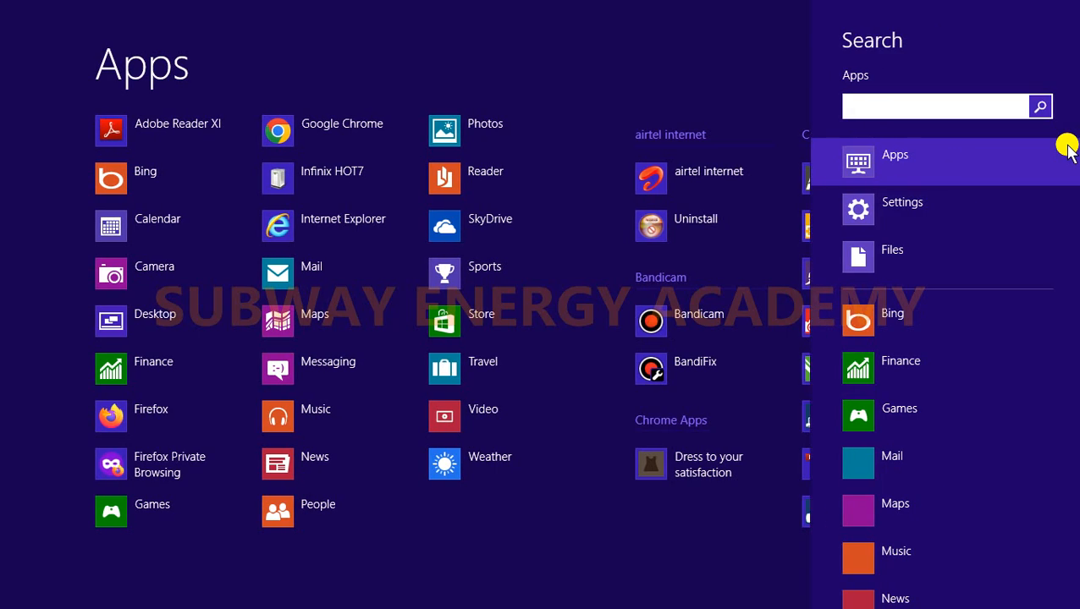
pyautogui.write('k')
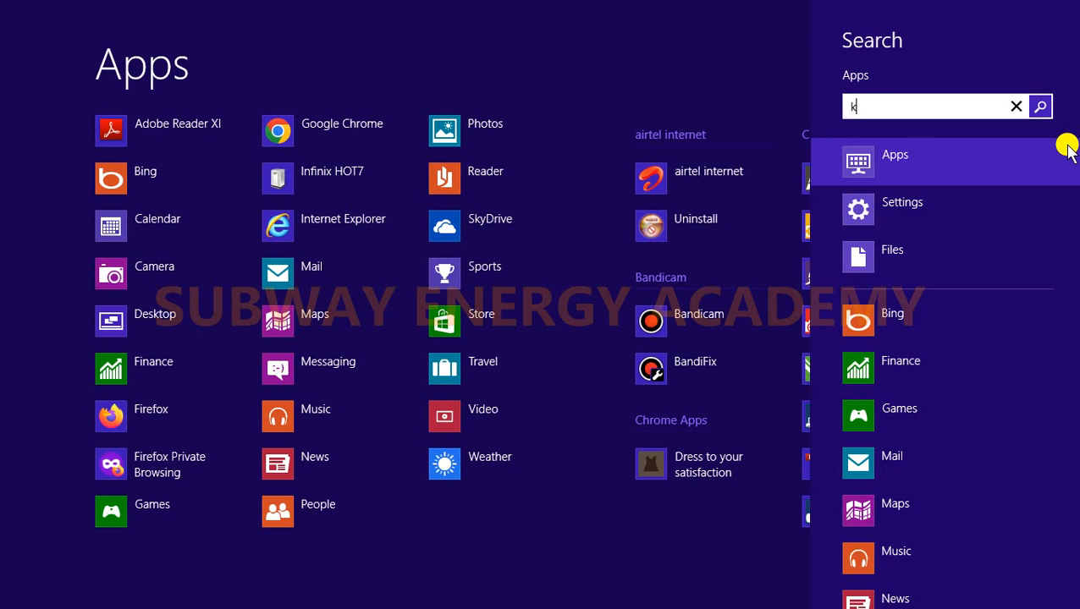
pyautogui.write('eyb')
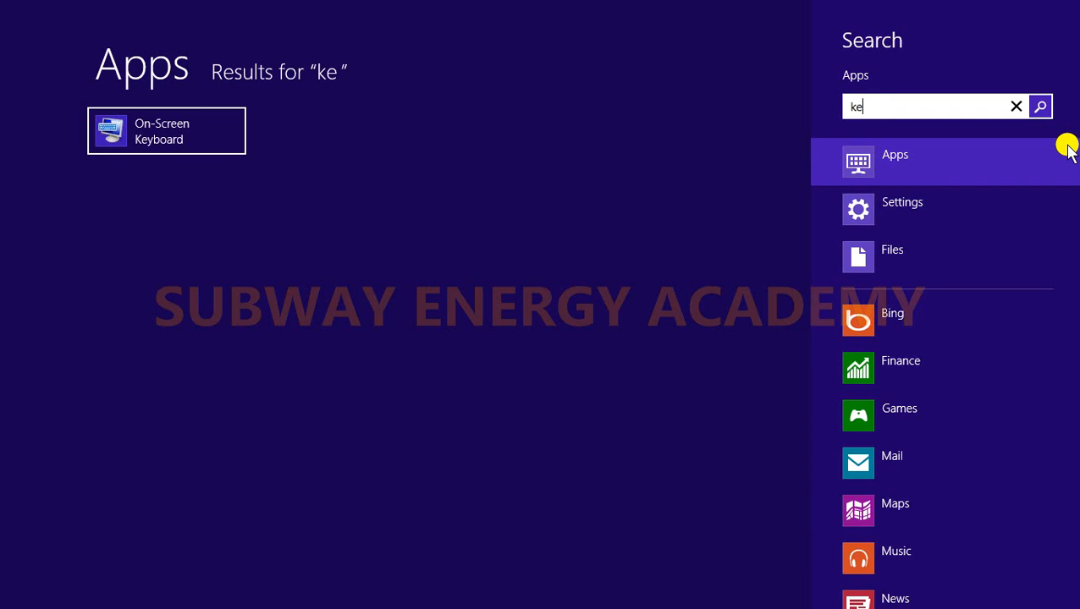
pyautogui.write('oard')
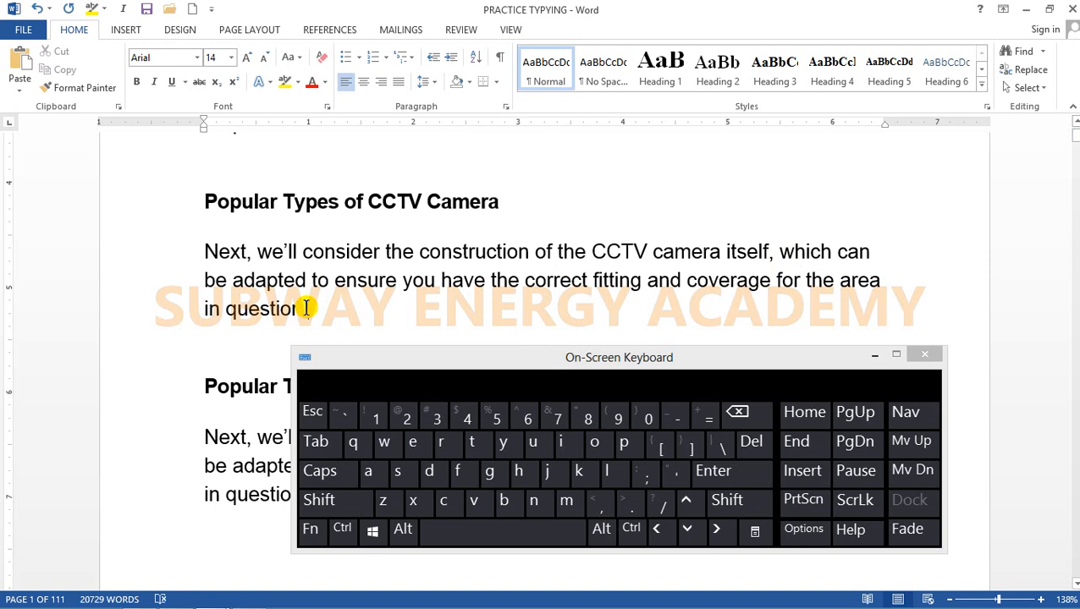
# - Select the entire document with the On-Screen Keyboard's Ctrl and A keys, minimize the keyboard and clear the selection
pyautogui.click(343, 529)
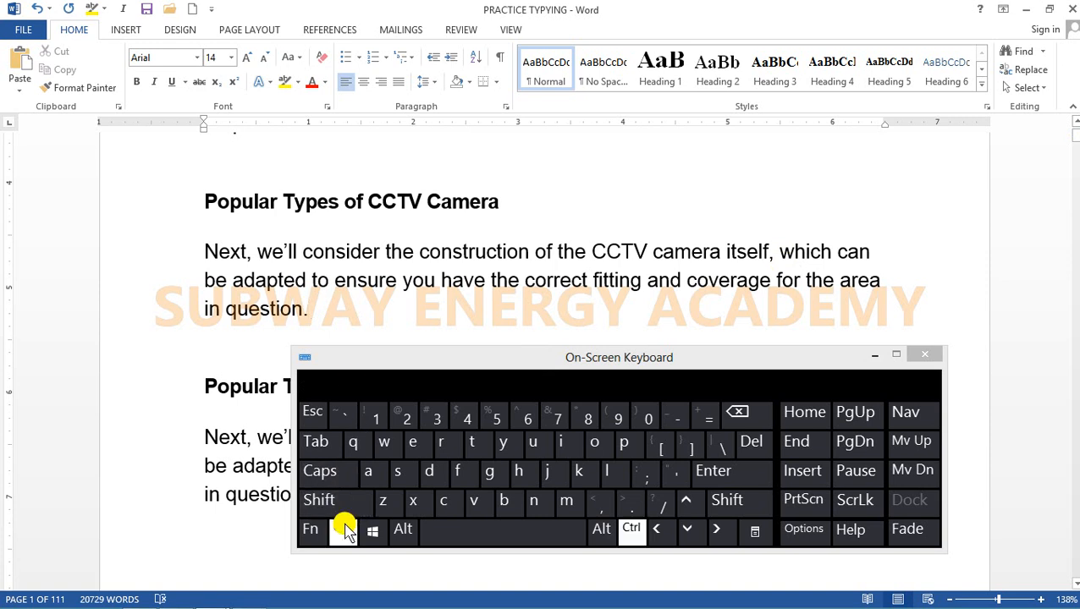
pyautogui.click(366, 471)
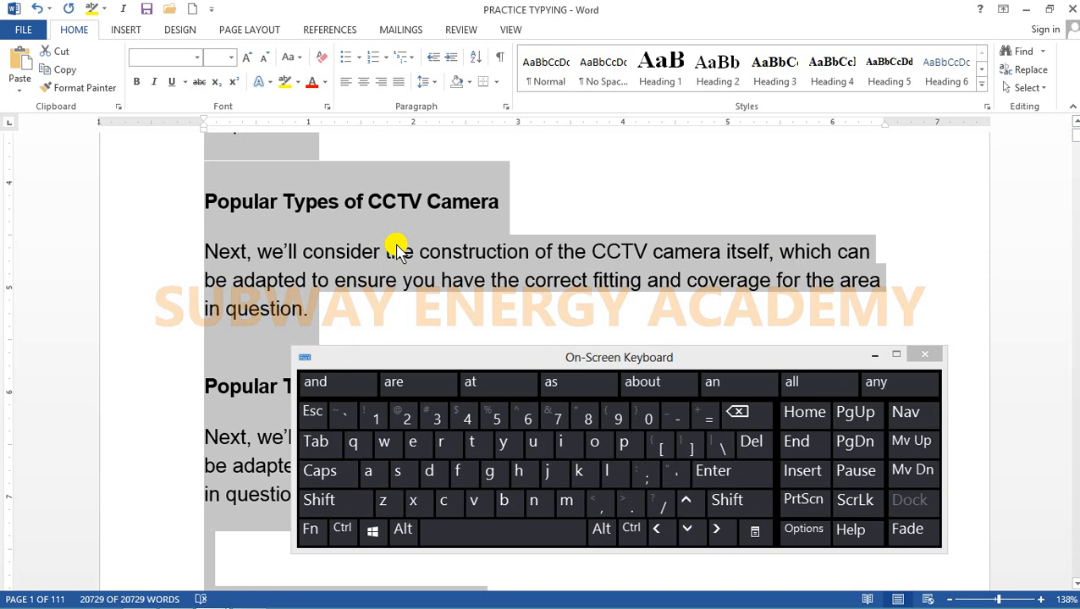
pyautogui.click(874, 355)
pyautogui.click(452, 251)
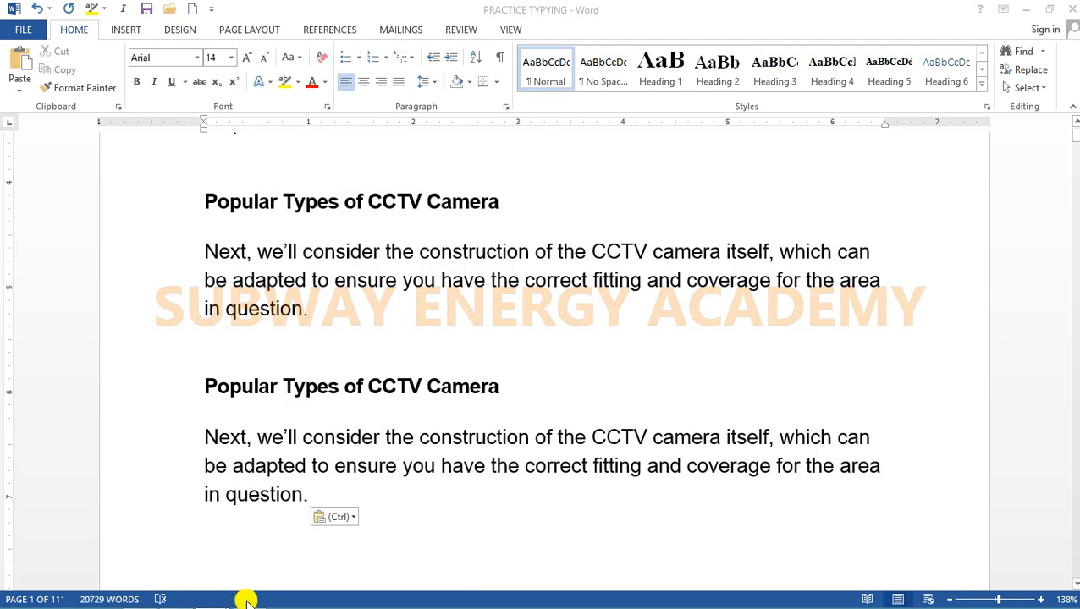
# - In the TRAINING document, add the line "Ctrl + A = Select All" above "Ctrl + N = New", correcting the spelling of "Select"
pyautogui.moveTo(246, 603)
pyautogui.click(215, 599)
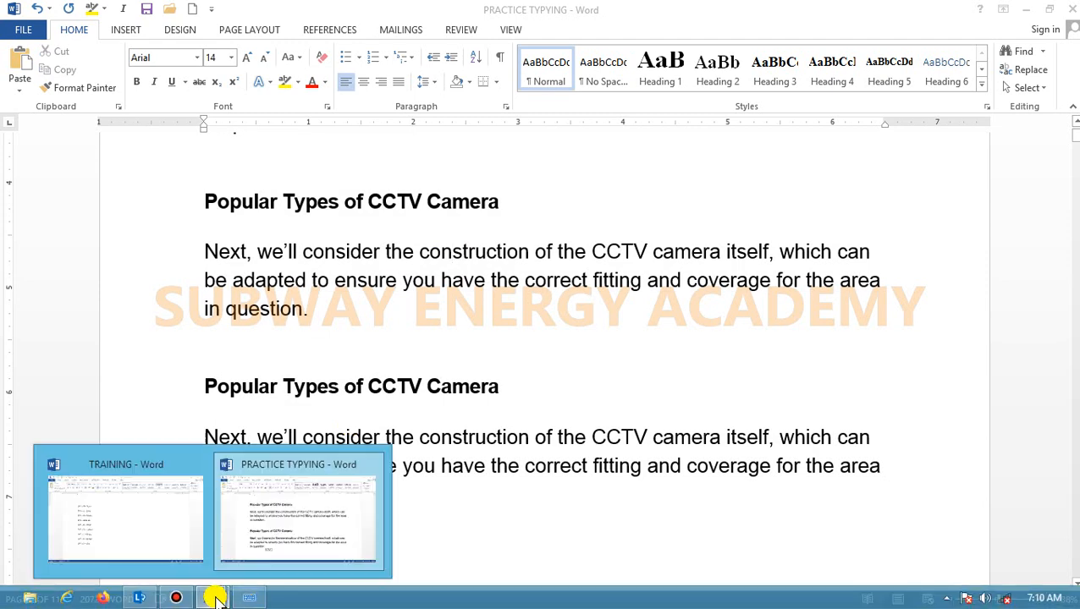
pyautogui.click(165, 542)
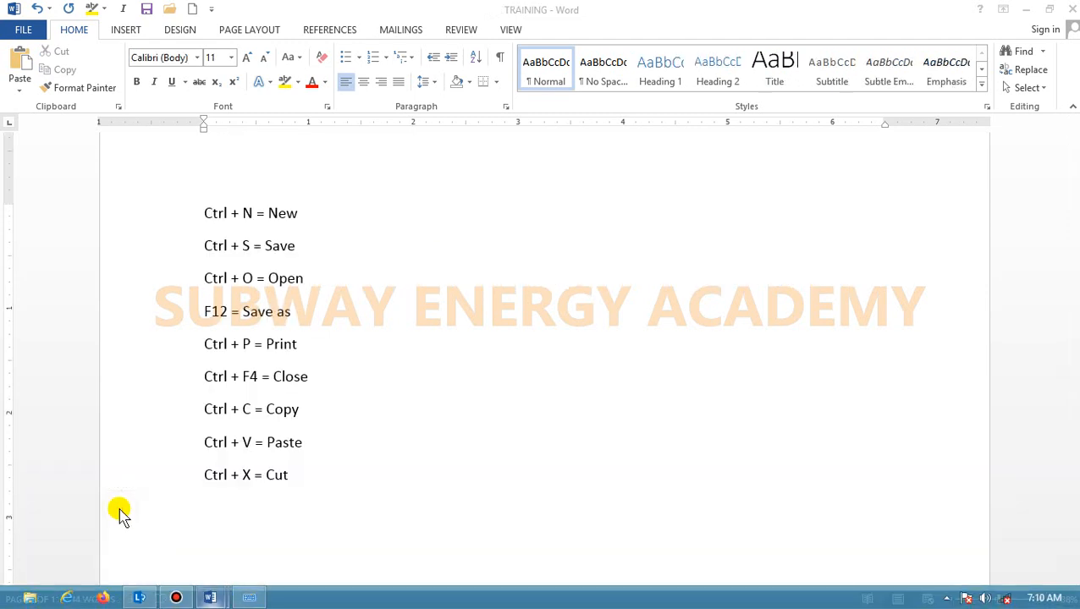
pyautogui.click(206, 213)
pyautogui.press('Return')
pyautogui.press('Up')
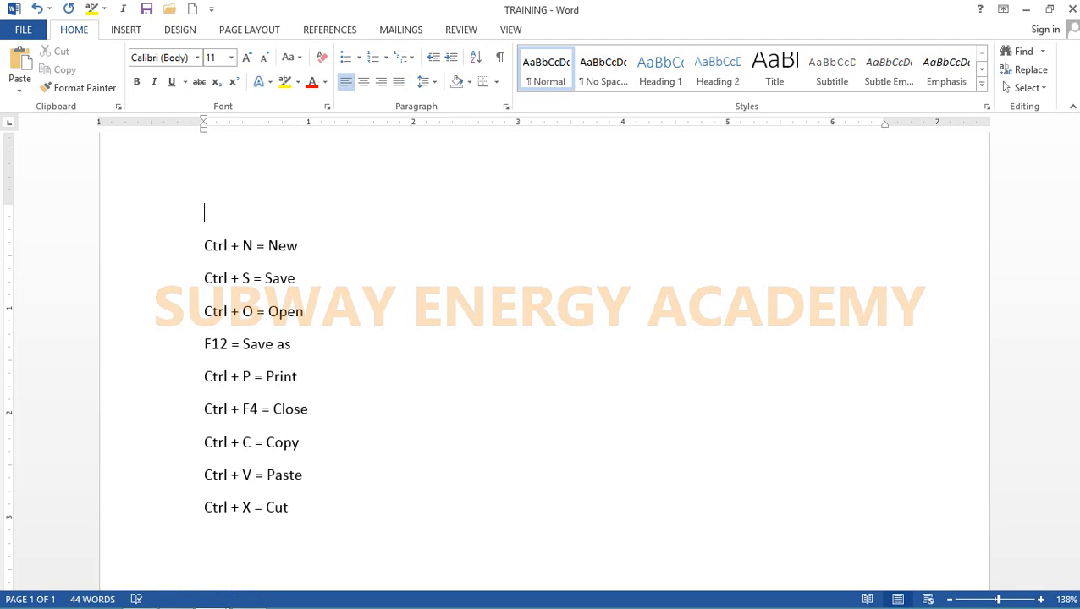
pyautogui.write('Ctrl + A = Selle')
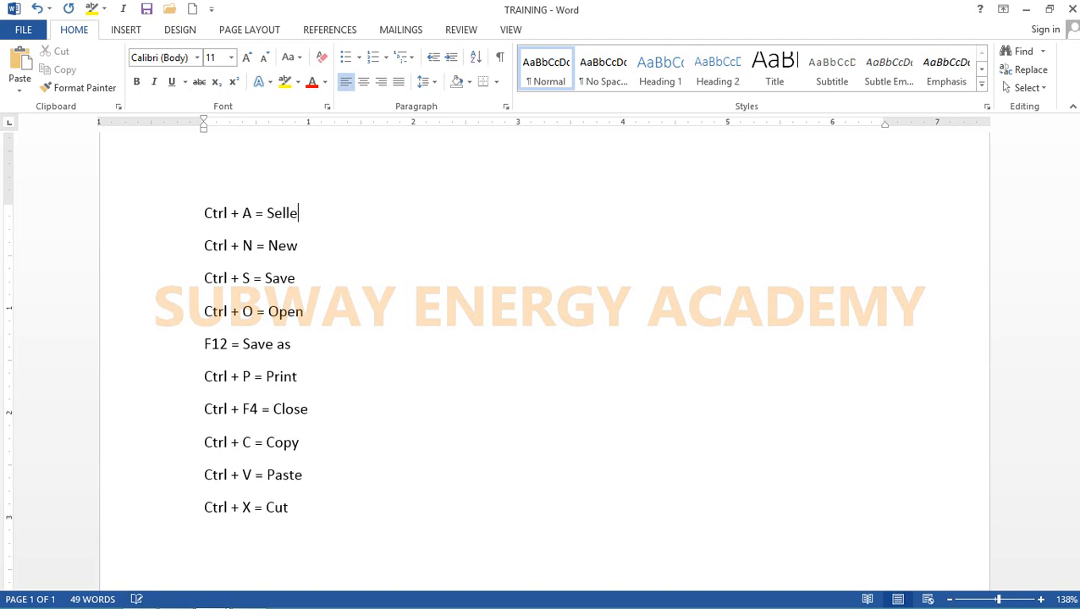
pyautogui.write('ct All')
pyautogui.rightClick(296, 217)
pyautogui.click(341, 234)
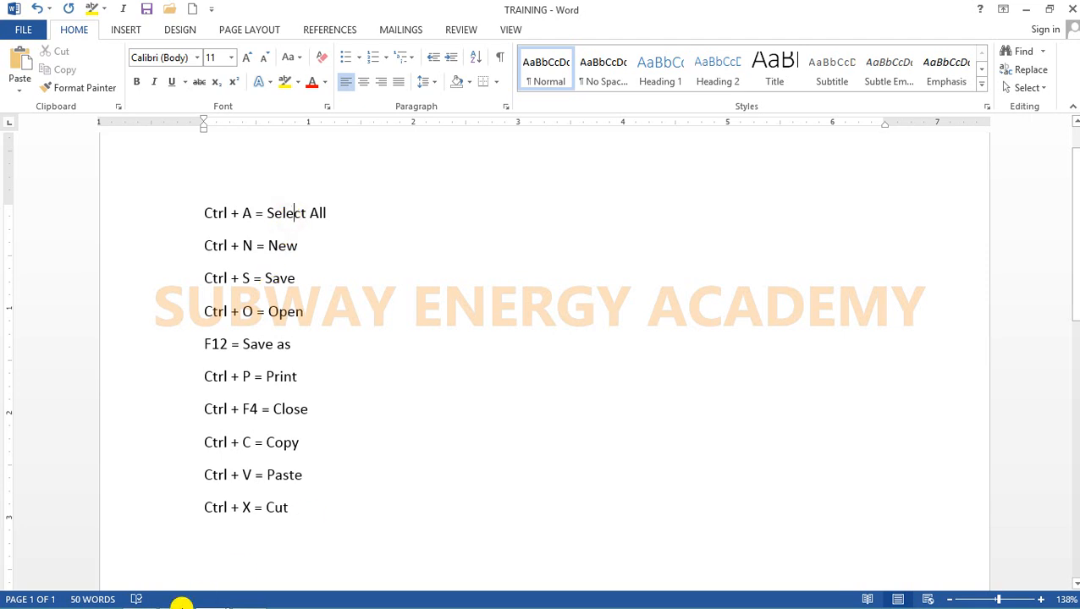
# - Return to the PRACTICE TYPYING document, select all of its text and clear the selection
pyautogui.moveTo(205, 590)
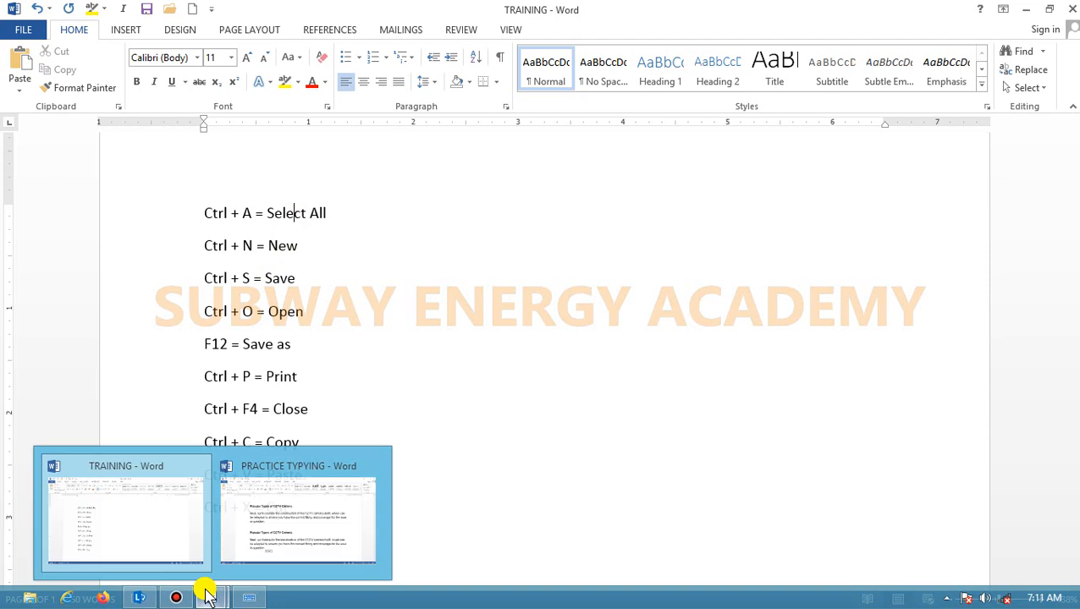
pyautogui.click(285, 511)
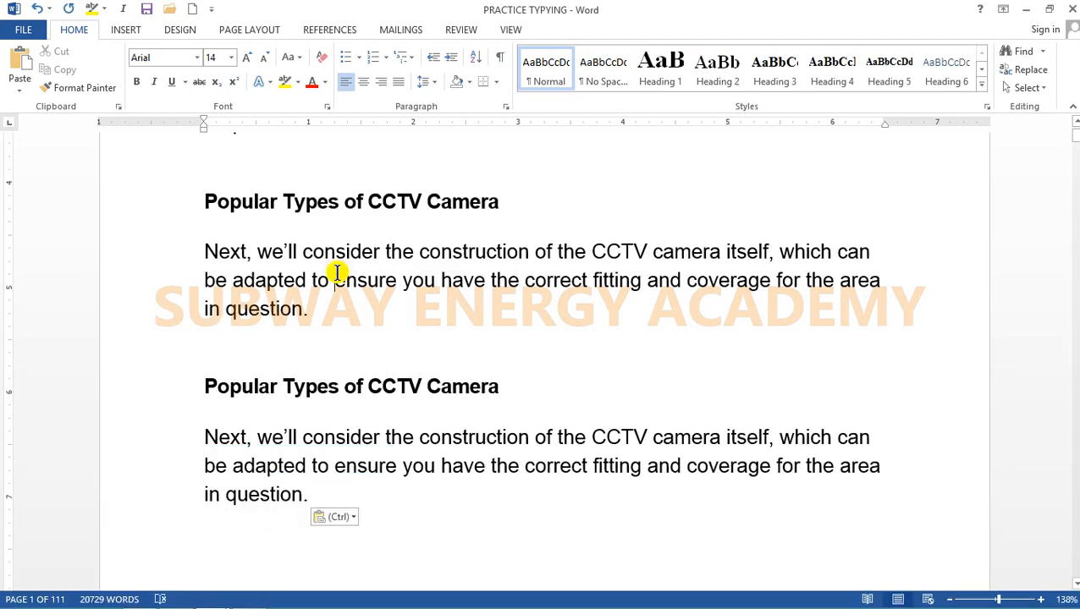
pyautogui.hotkey('ctrl', 'a')
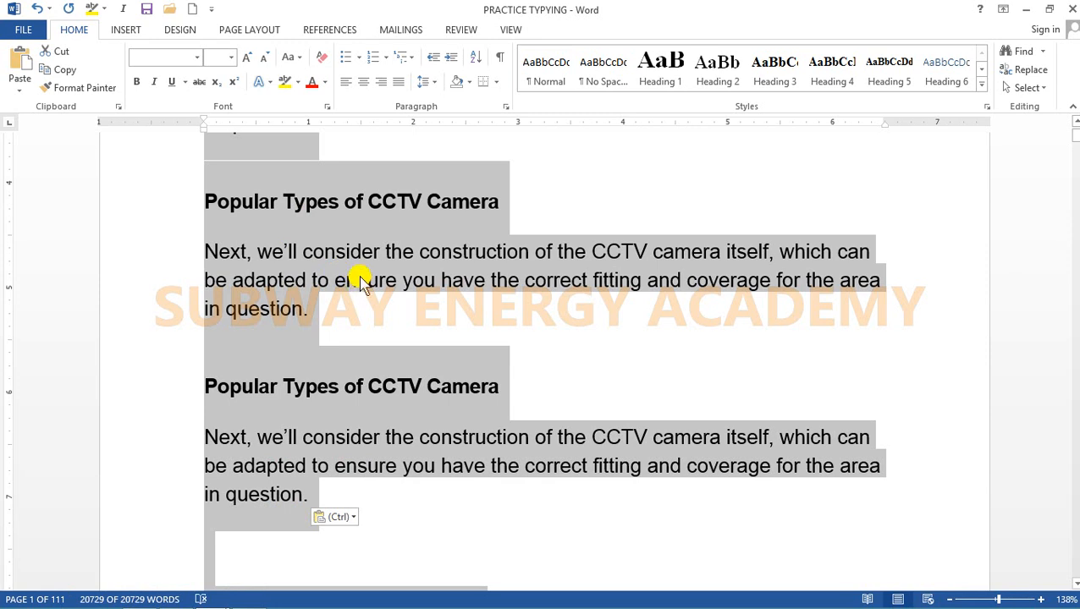
pyautogui.click(356, 253)
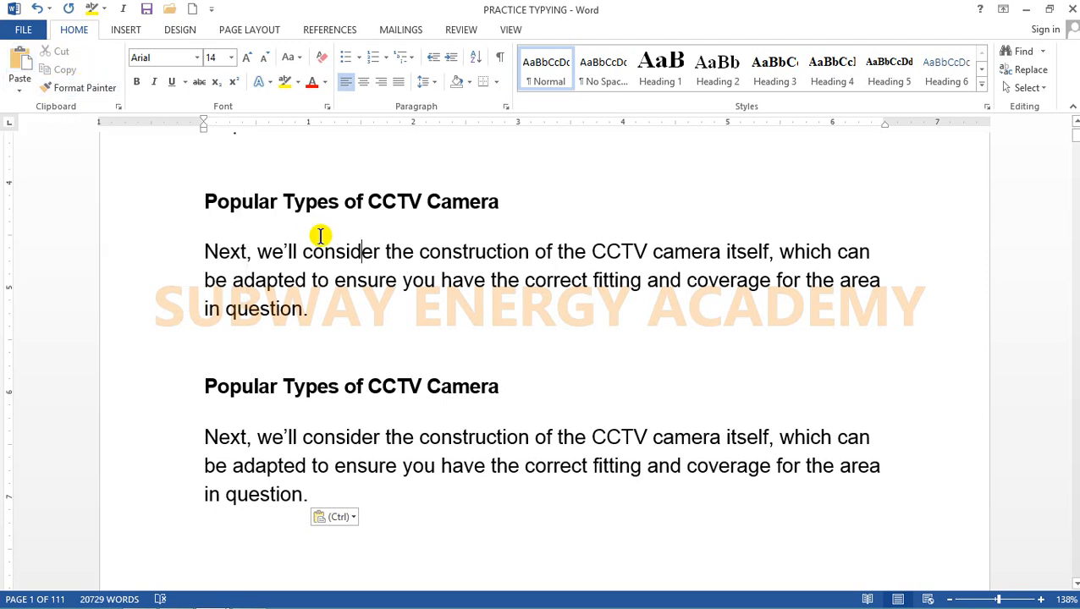
# - Colour the paragraph line "Next, we'll consider the construction of the CCTV camera itself, which can" red
pyautogui.moveTo(167, 249); pyautogui.dragTo(174, 310)
pyautogui.click(468, 251)
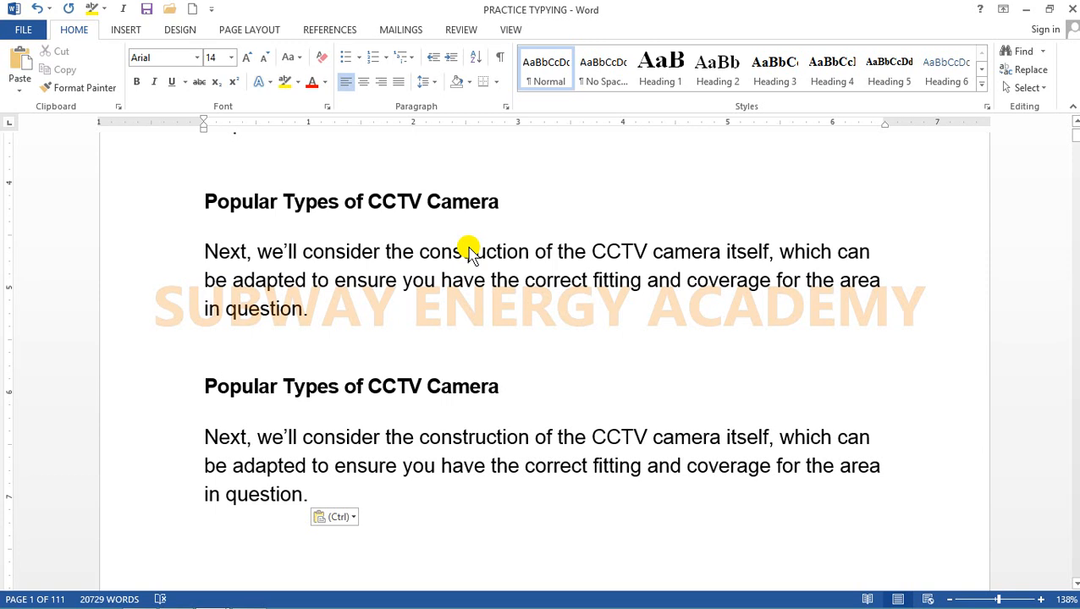
pyautogui.click(157, 255)
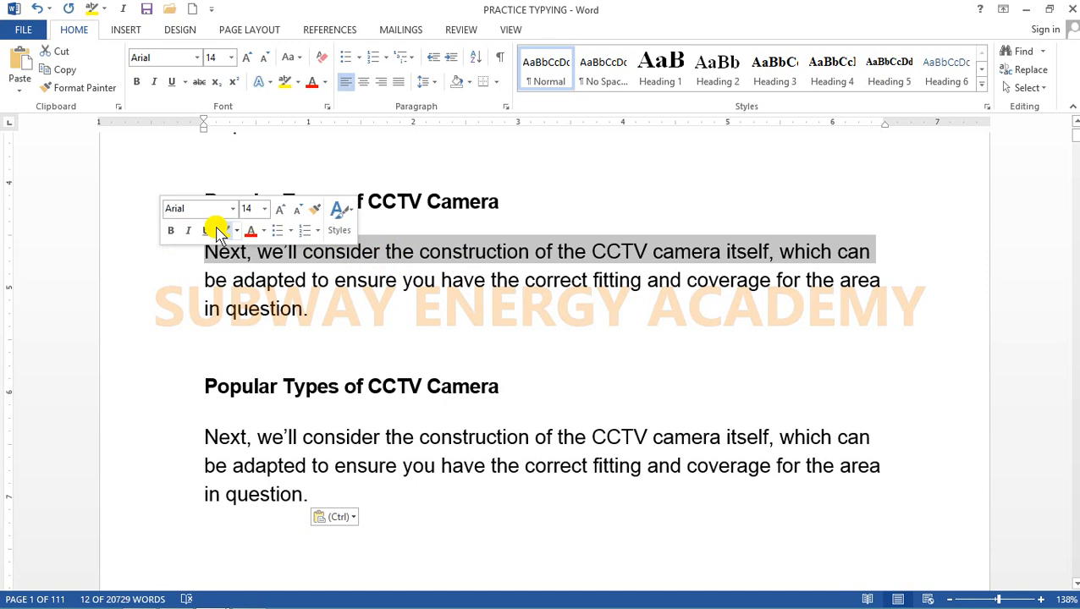
pyautogui.click(250, 231)
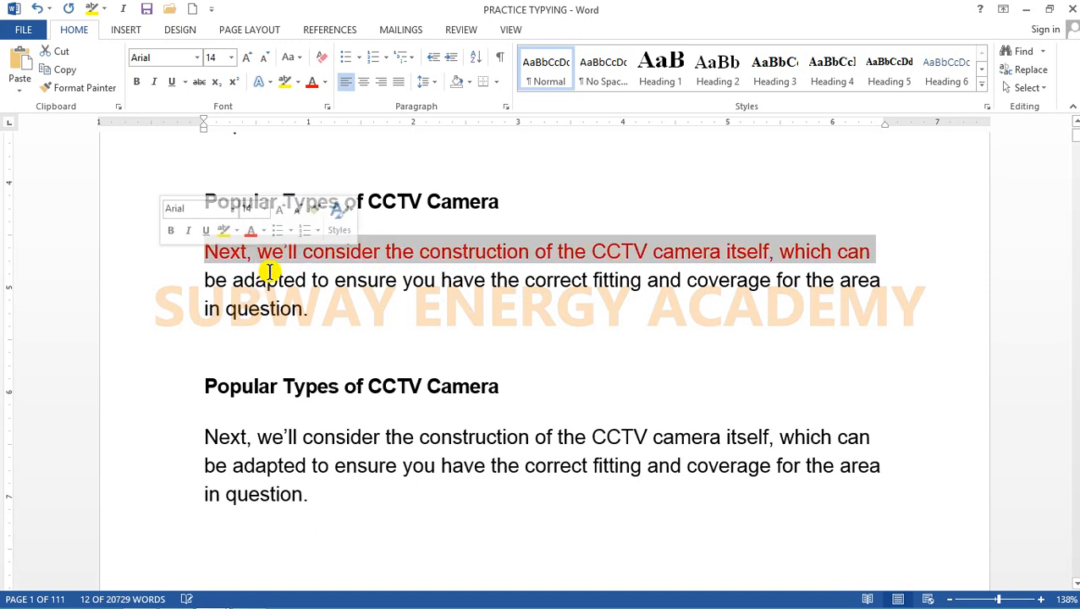
pyautogui.click(269, 273)
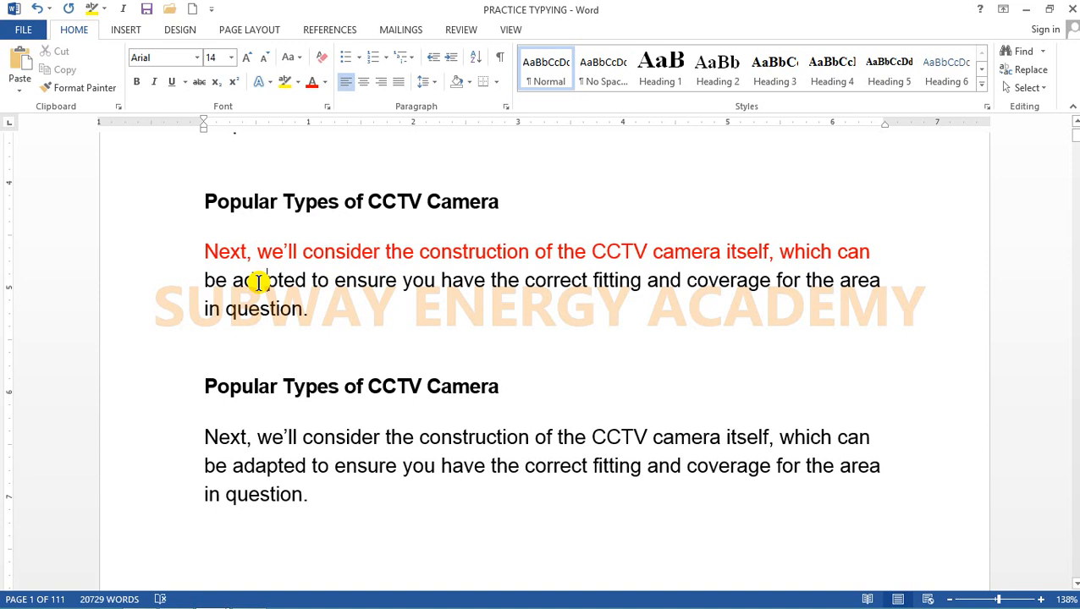
# - Insert a paragraph break after "which can" at the end of the red line
pyautogui.click(178, 288)
pyautogui.click(274, 280)
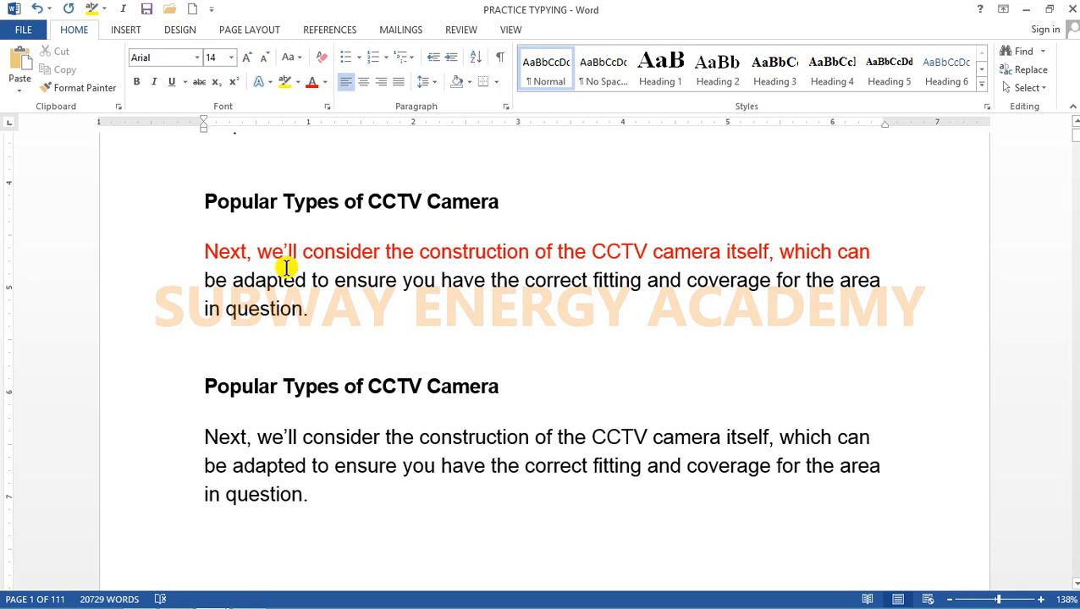
pyautogui.click(273, 252)
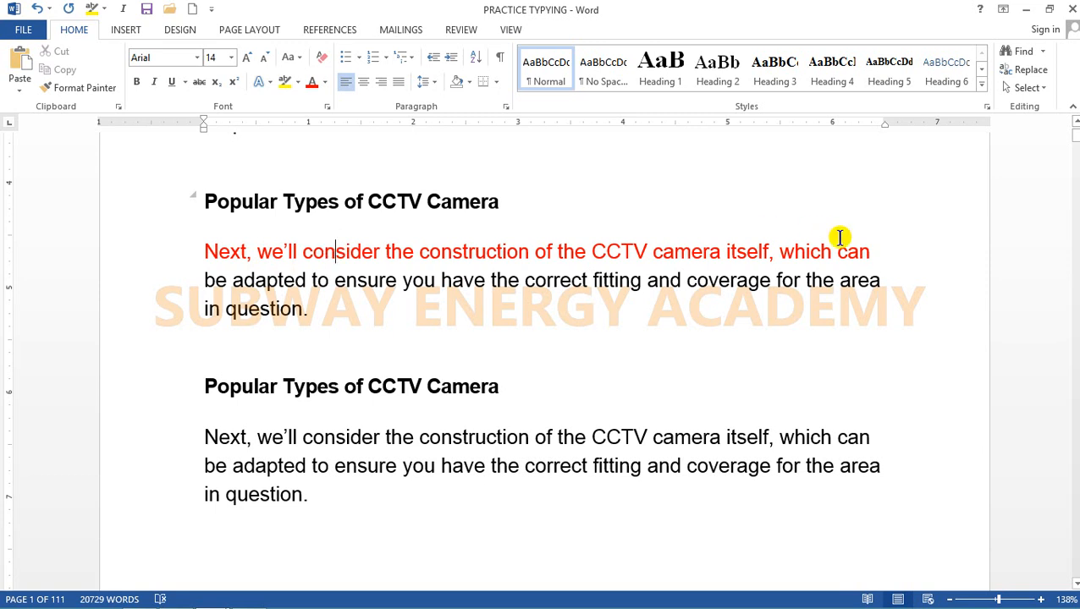
pyautogui.click(876, 246)
pyautogui.press('Return')
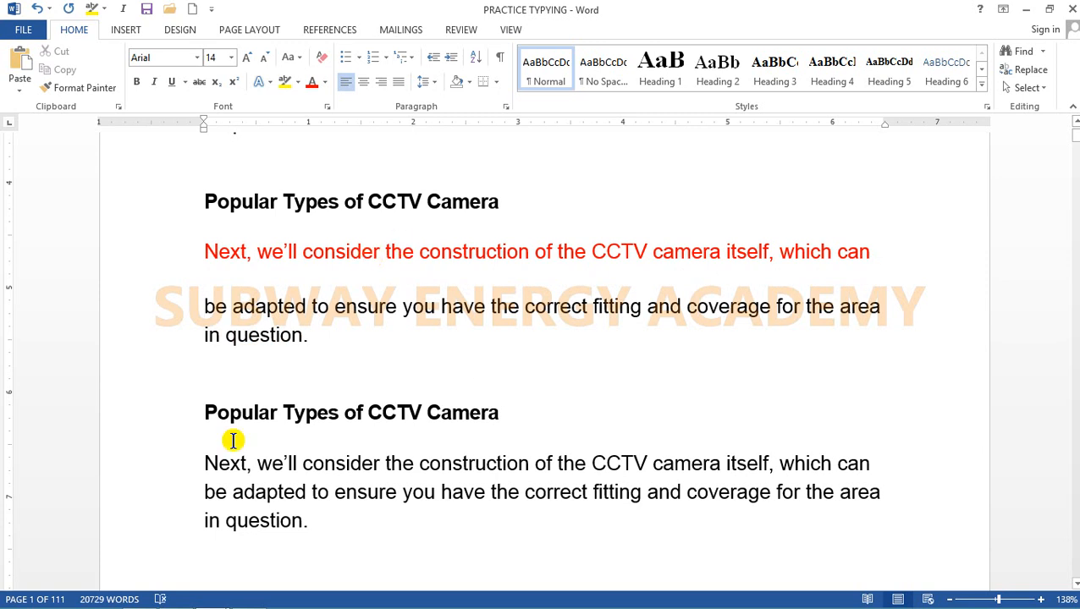
# - Copy the red line's formatting to the word "ensure" in the paragraph below with Format Painter
pyautogui.click(359, 308)
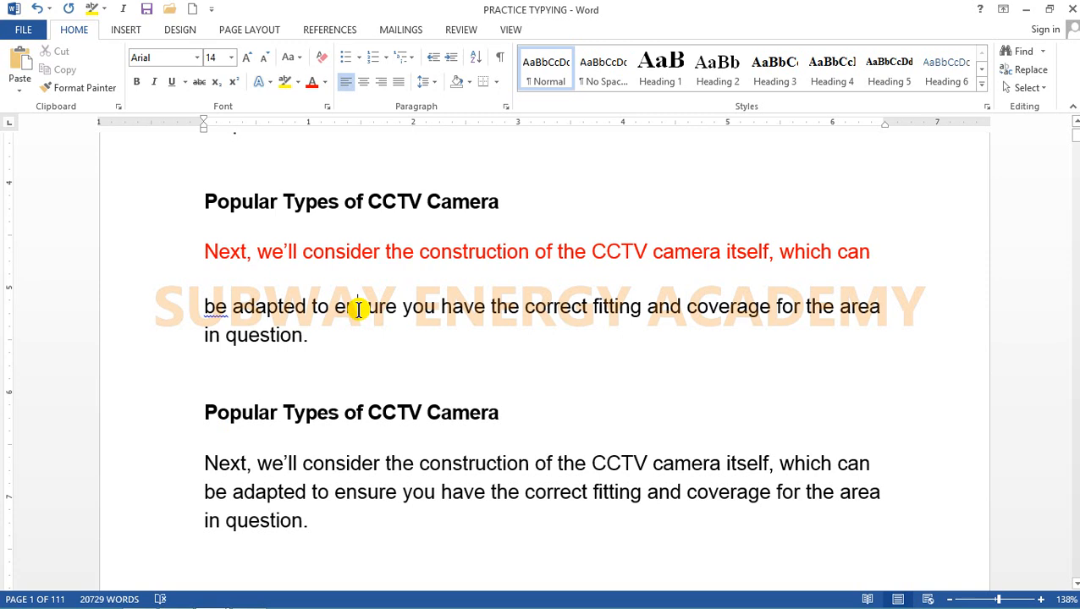
pyautogui.click(350, 252)
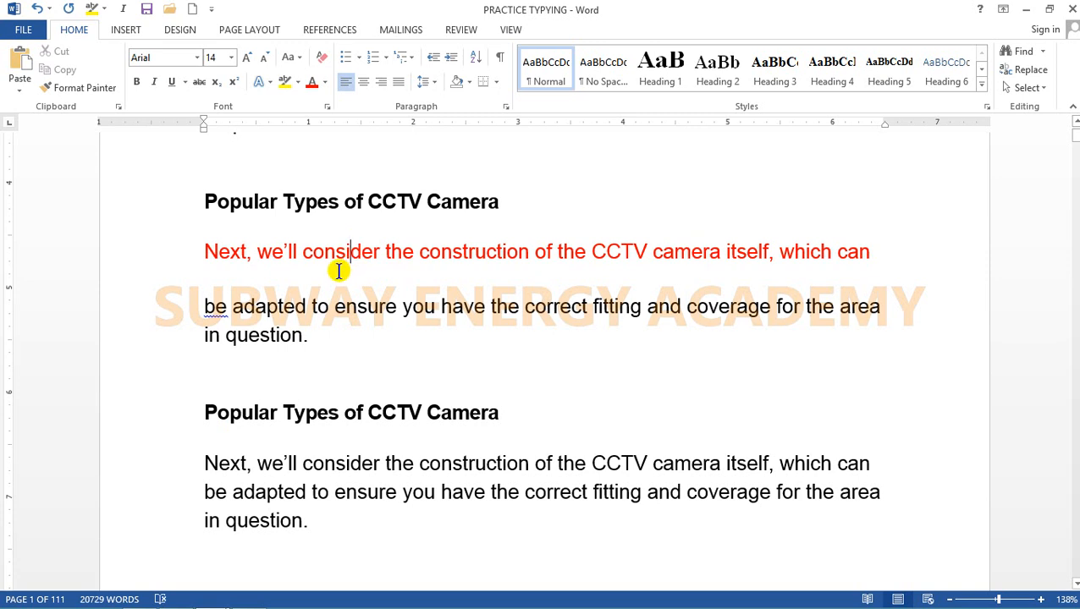
pyautogui.click(78, 93)
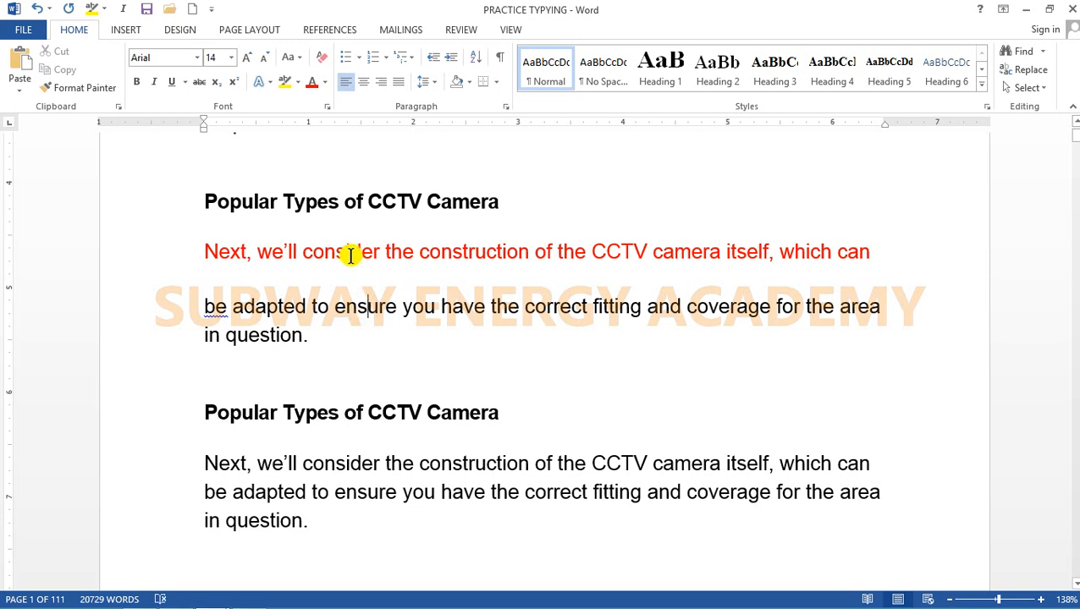
pyautogui.click(79, 92)
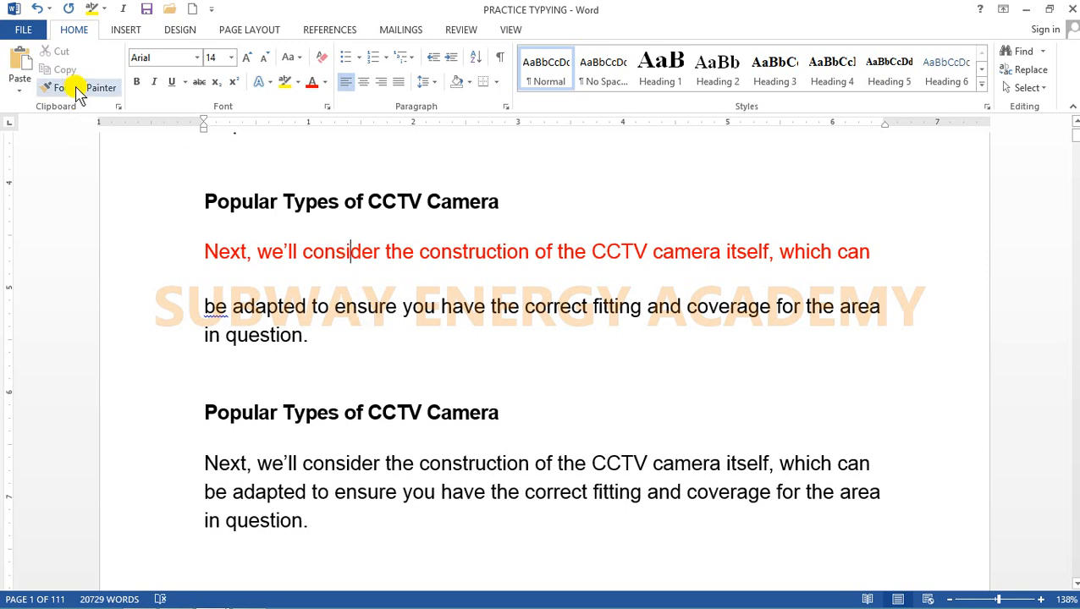
pyautogui.click(76, 90)
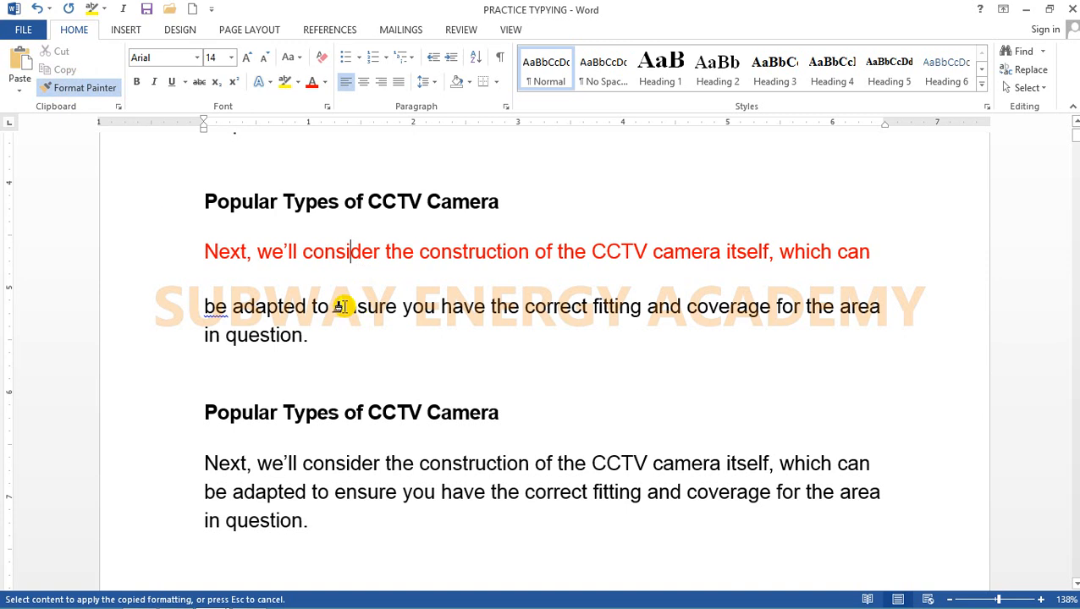
pyautogui.moveTo(334, 308); pyautogui.dragTo(397, 310)
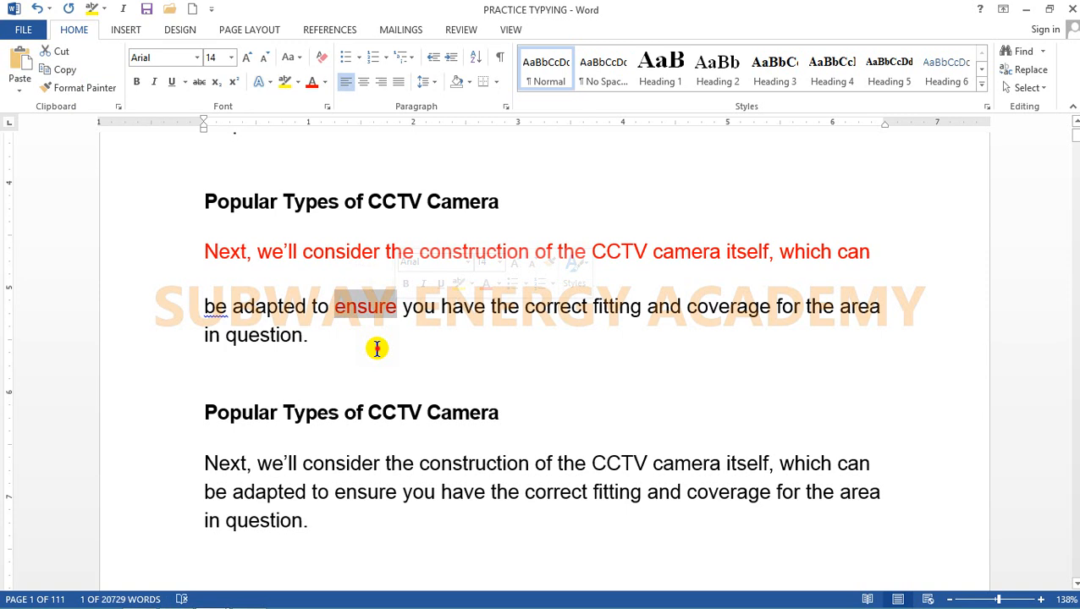
pyautogui.click(373, 349)
# - Apply the red text formatting to the lower "Popular Types of CCTV Camera" heading with Format Painter, and undo it
pyautogui.scroll(-1, 373, 409)
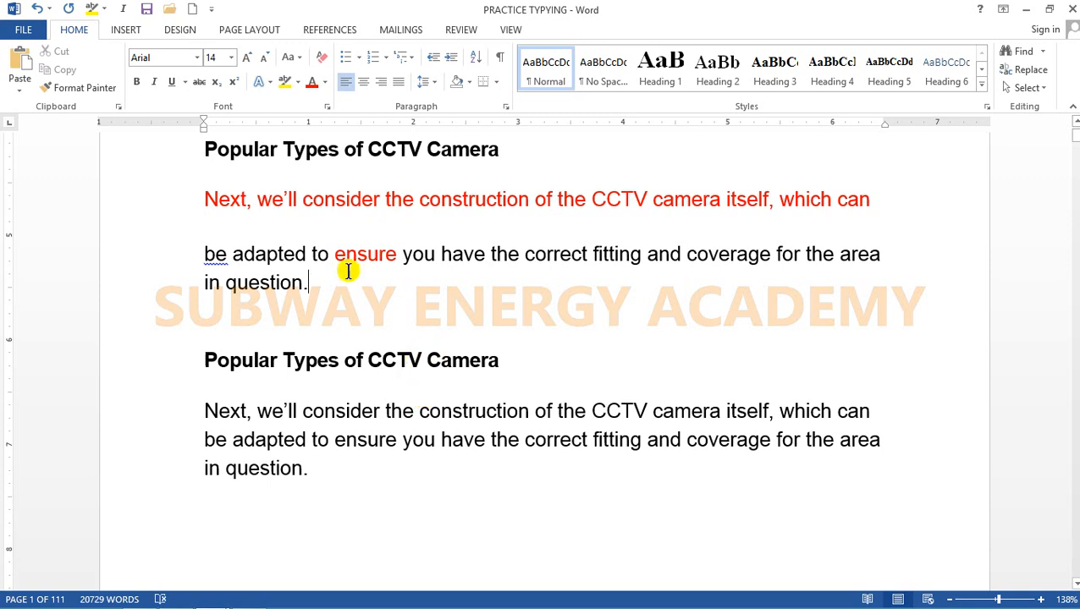
pyautogui.click(75, 88)
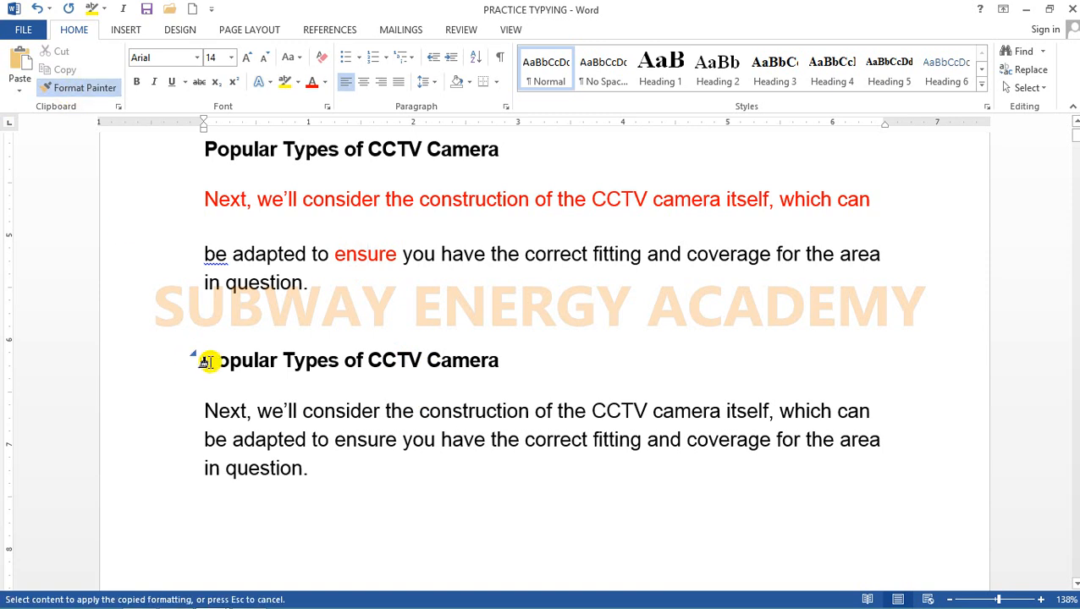
pyautogui.moveTo(201, 358); pyautogui.dragTo(495, 372)
pyautogui.click(406, 371)
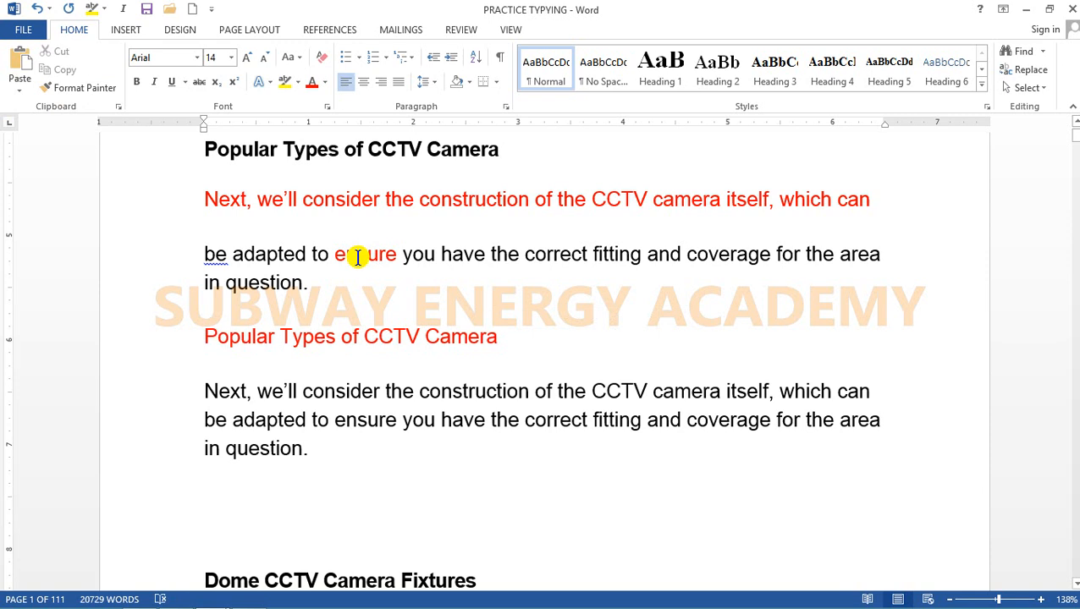
pyautogui.hotkey('ctrl', 'z')
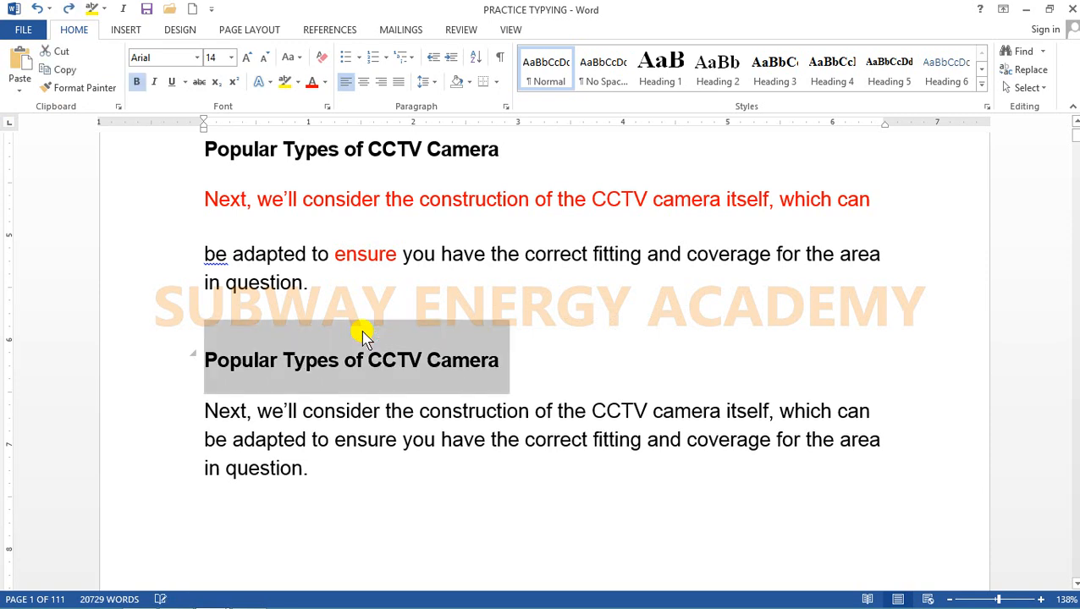
# - Copy the red formatting of the word "ensure" to the lower "Popular Types of CCTV Camera" heading with Format Painter
pyautogui.click(356, 361)
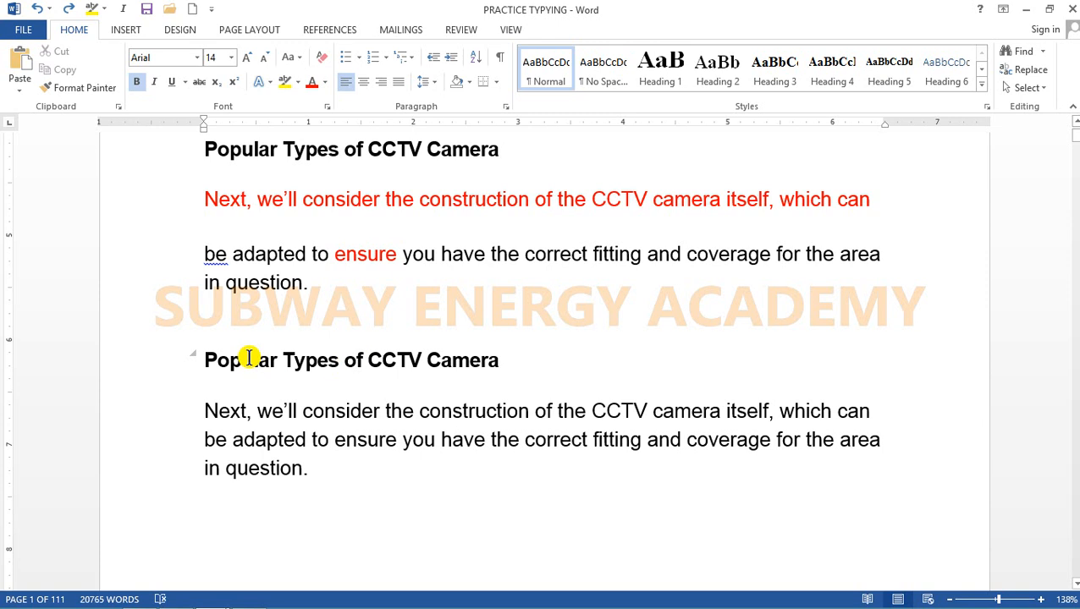
pyautogui.click(379, 259)
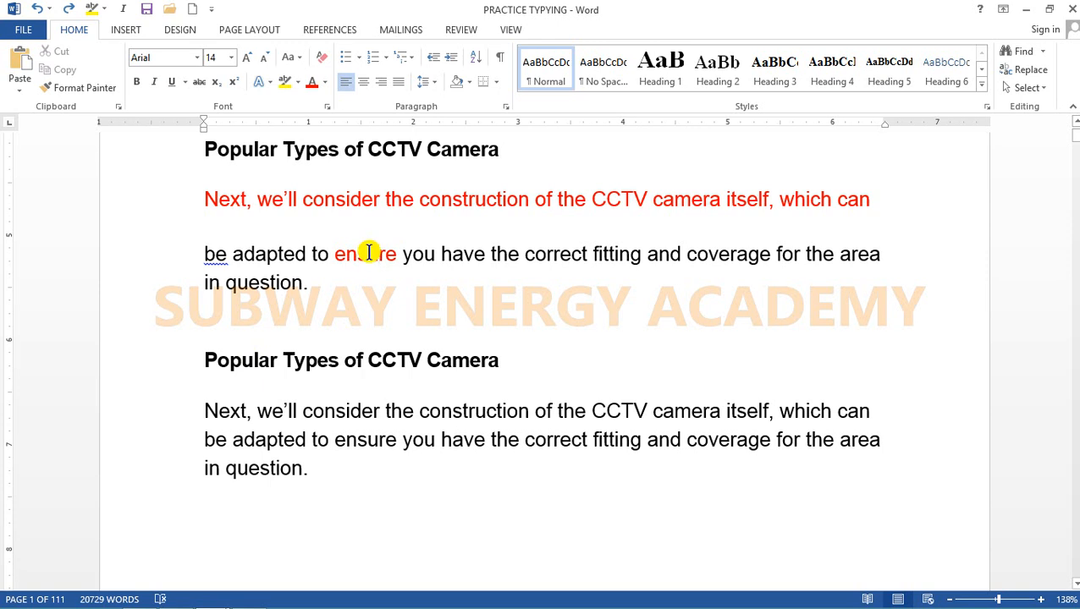
pyautogui.click(369, 253)
pyautogui.click(330, 361)
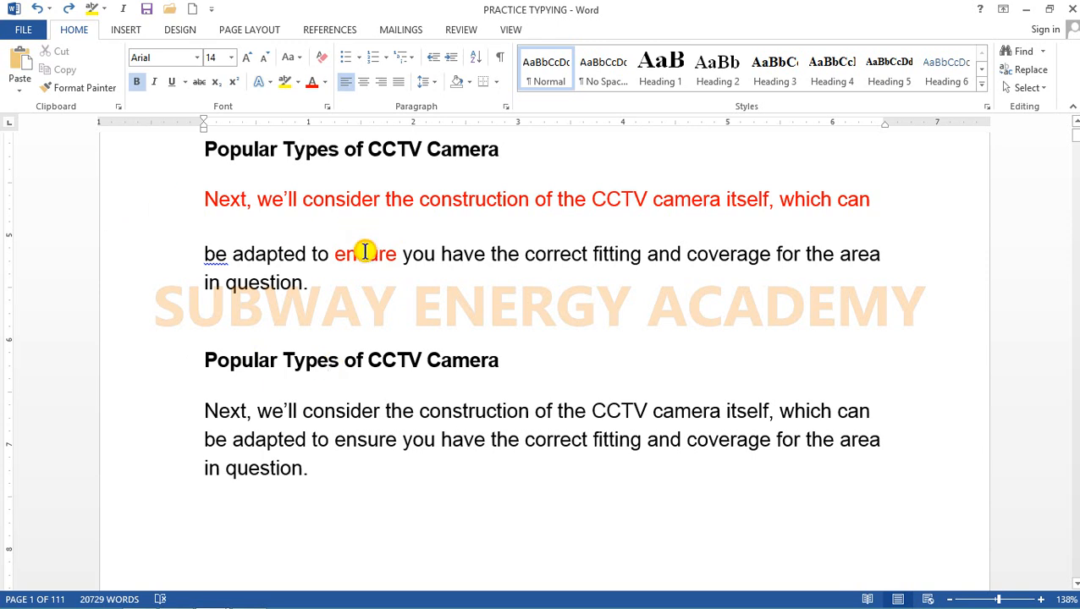
pyautogui.click(74, 88)
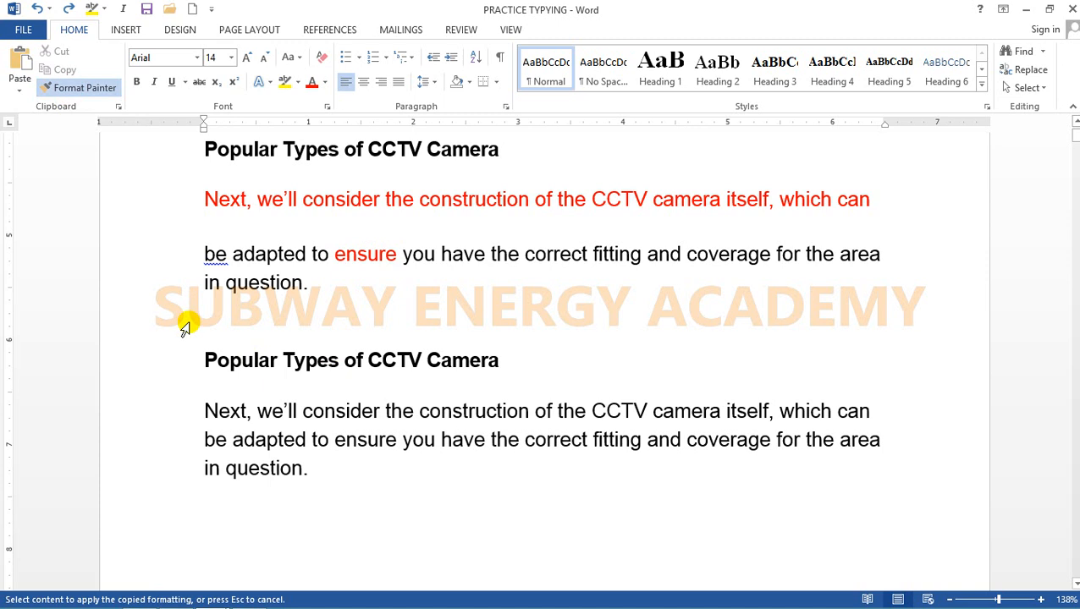
pyautogui.moveTo(205, 361); pyautogui.dragTo(491, 364)
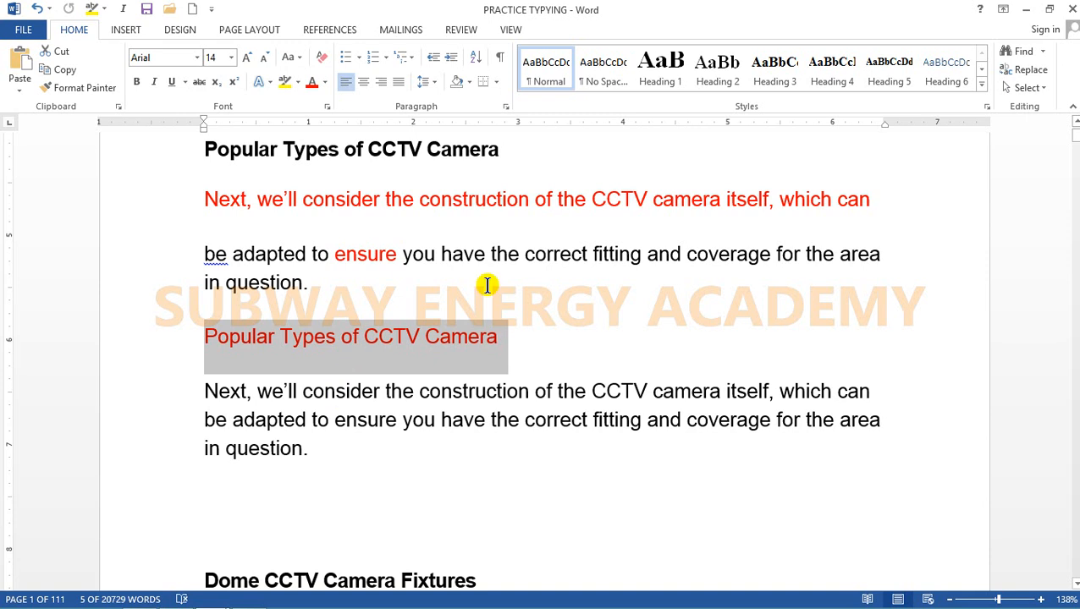
# - Colour the words "you have the correct fitting" in the paragraph below the red heading blue, using a theme colour
pyautogui.moveTo(436, 425); pyautogui.dragTo(616, 415)
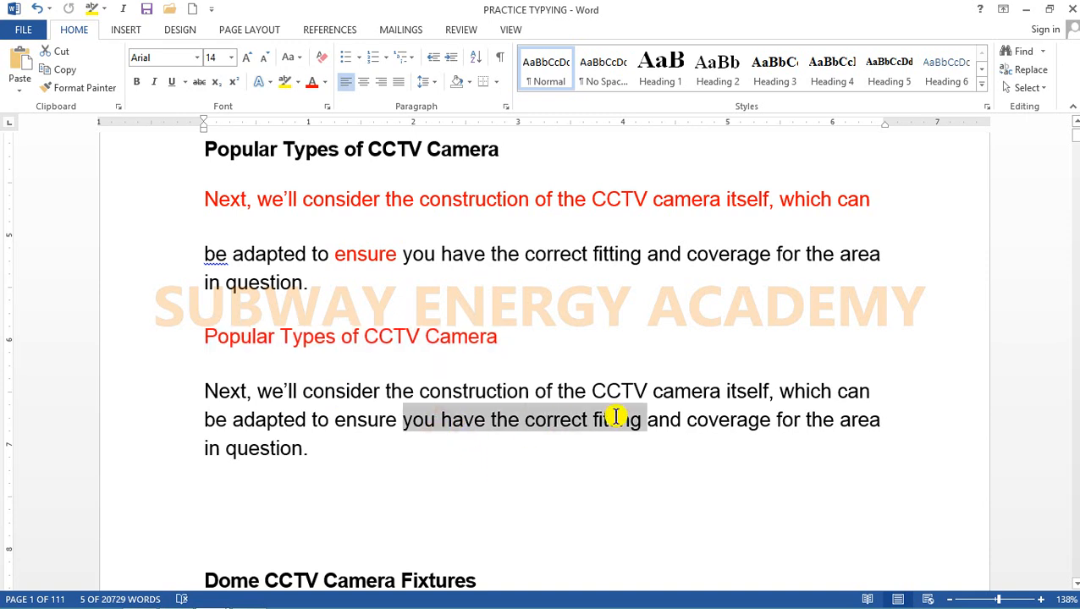
pyautogui.click(325, 82)
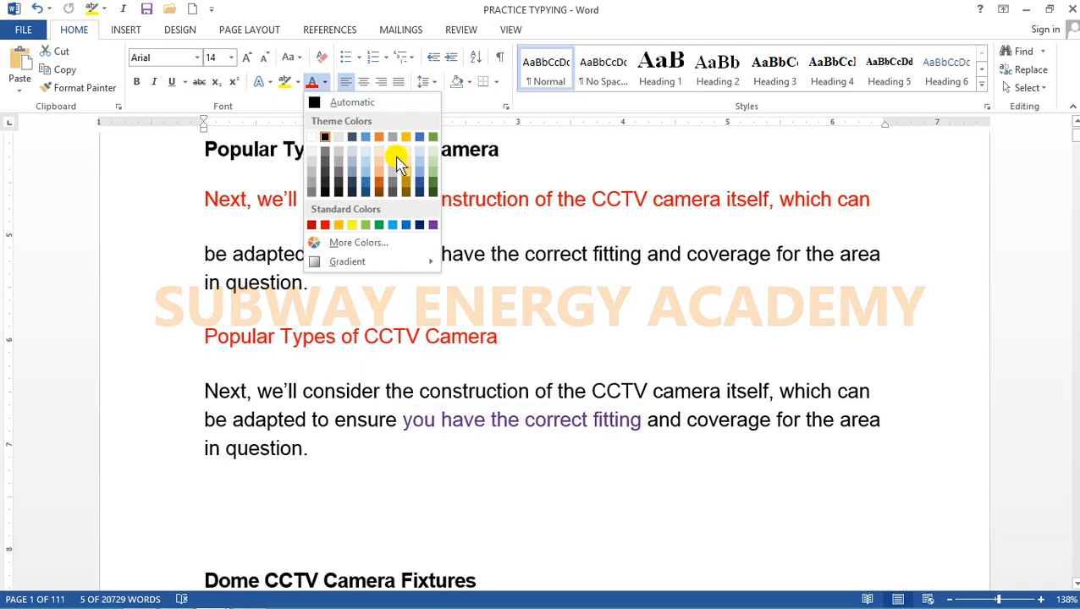
pyautogui.click(420, 137)
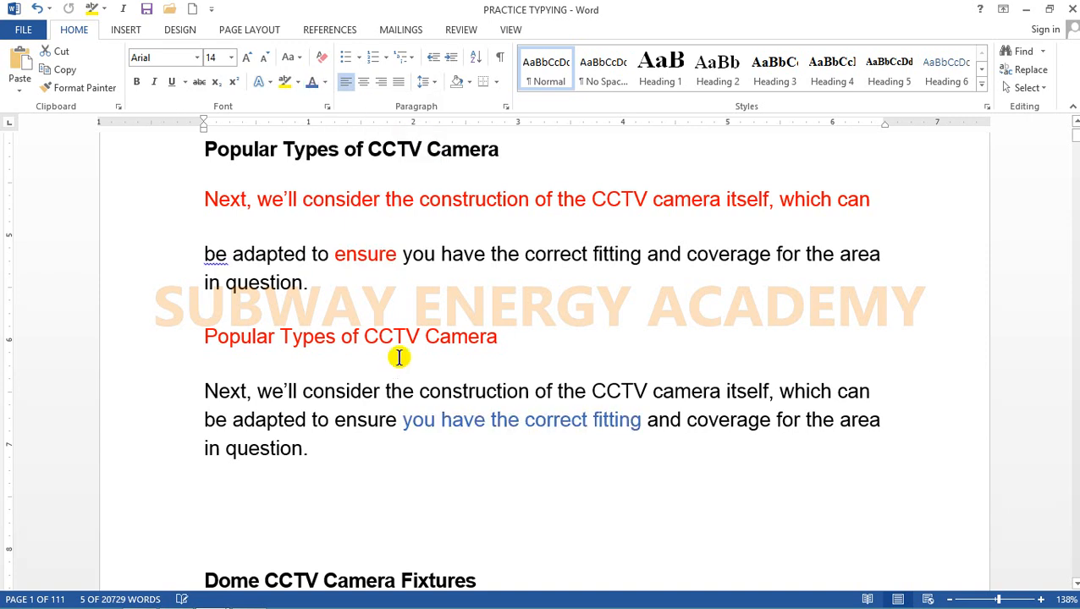
# - Copy the blue formatting of "you have the correct fitting" to the lower "Popular Types of CCTV Camera" heading with Format Painter
pyautogui.press('Up')
pyautogui.press('Up')
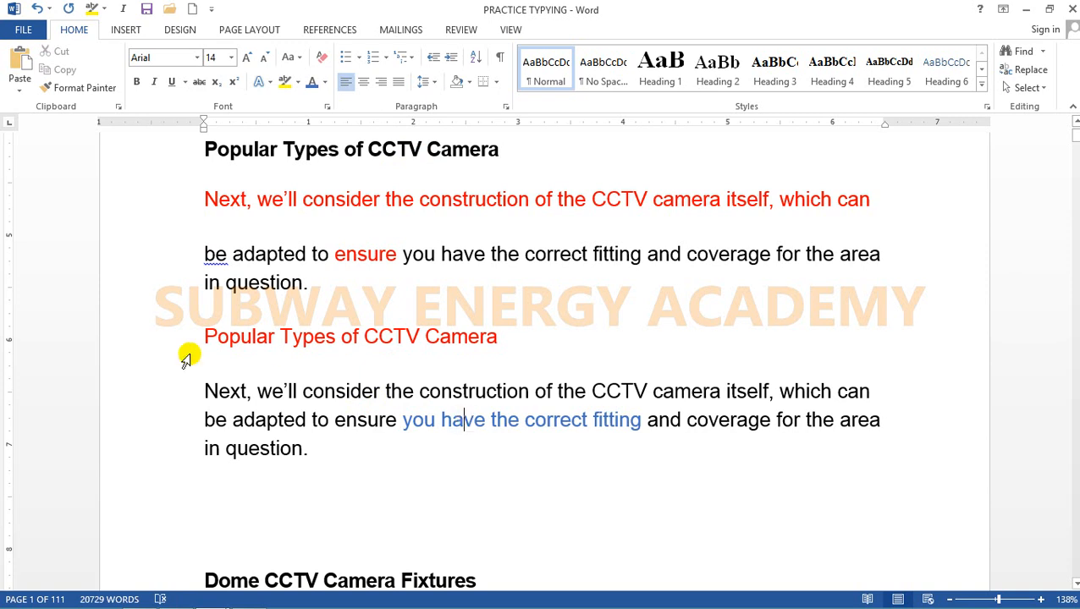
pyautogui.click(89, 88)
pyautogui.moveTo(201, 337); pyautogui.dragTo(500, 337)
pyautogui.click(511, 361)
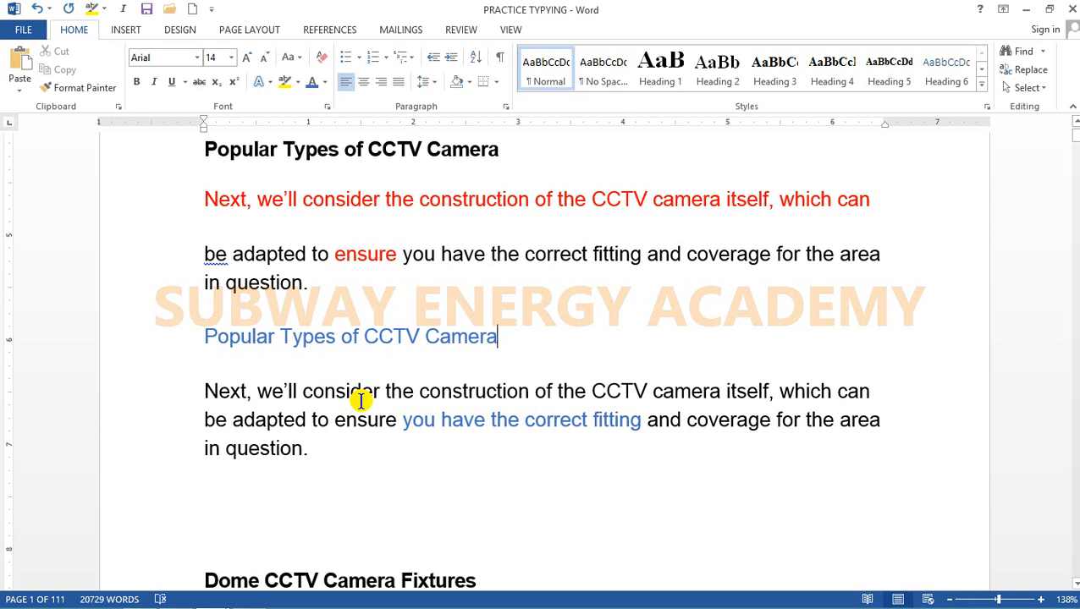
pyautogui.click(455, 424)
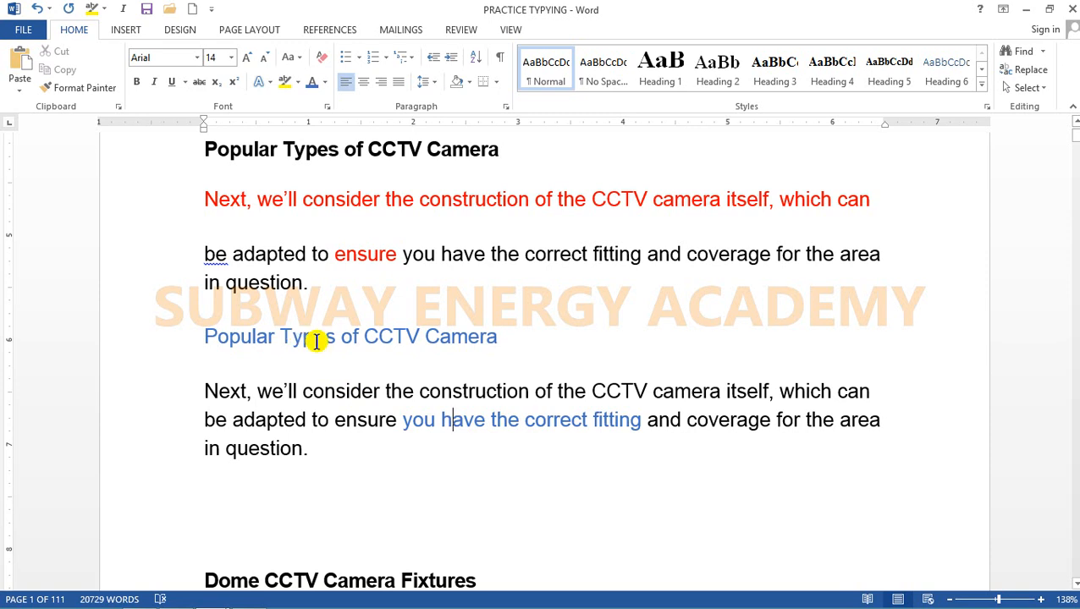